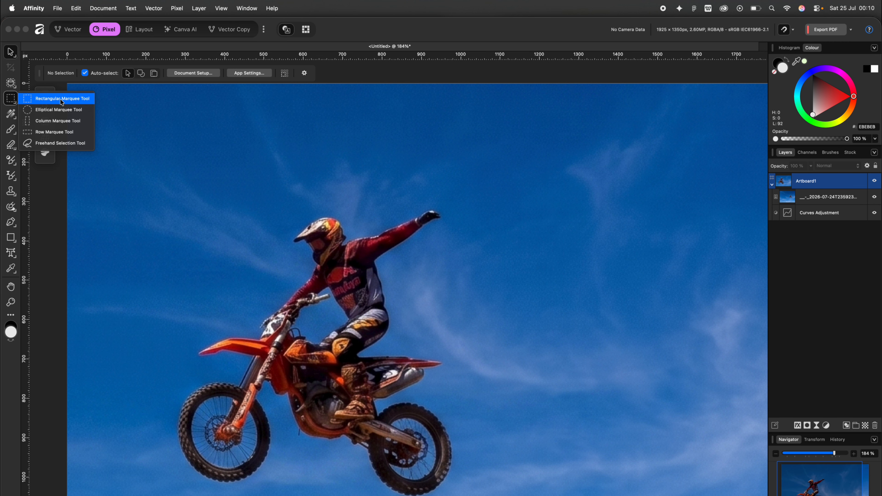
# Step: Select a narrow vertical strip through the rider's torso and bike with the Rectangular Marquee tool, about 3 px wide and 510 px tall
pyautogui.click(61, 99)
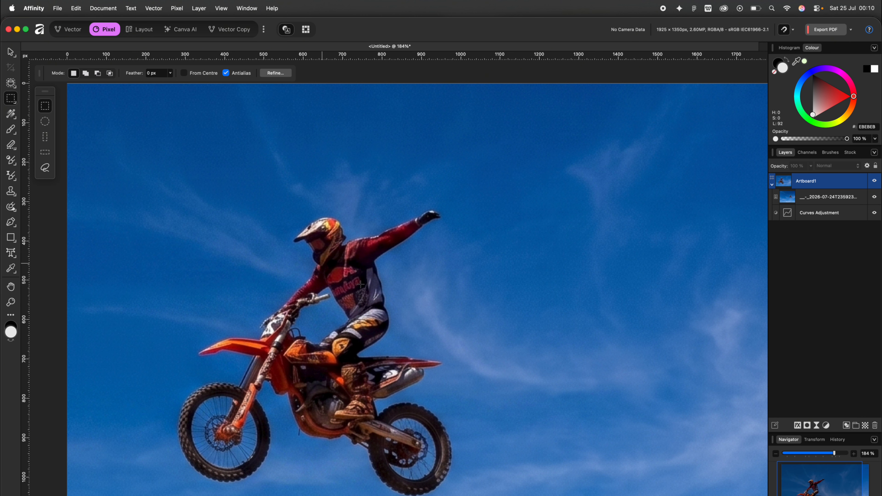
pyautogui.scroll(-5, 231, 347)
pyautogui.hscroll(4, 232, 346)
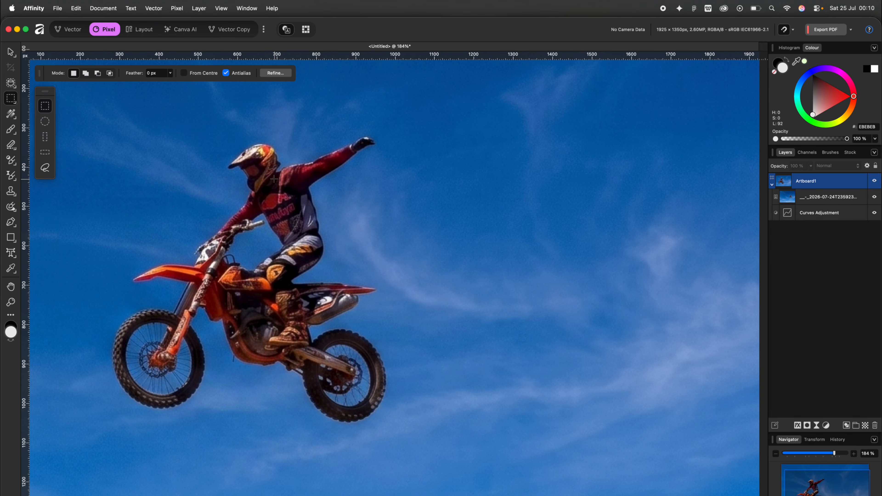
pyautogui.scroll(3, 274, 178)
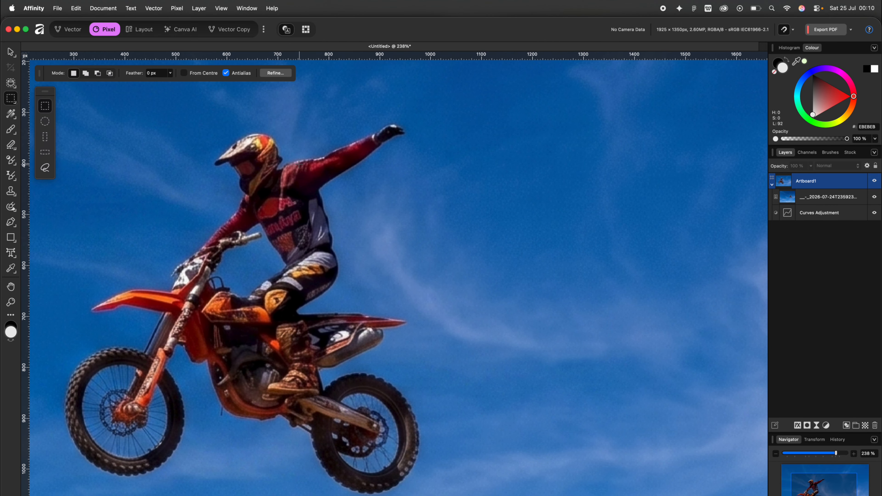
pyautogui.scroll(5, 298, 163)
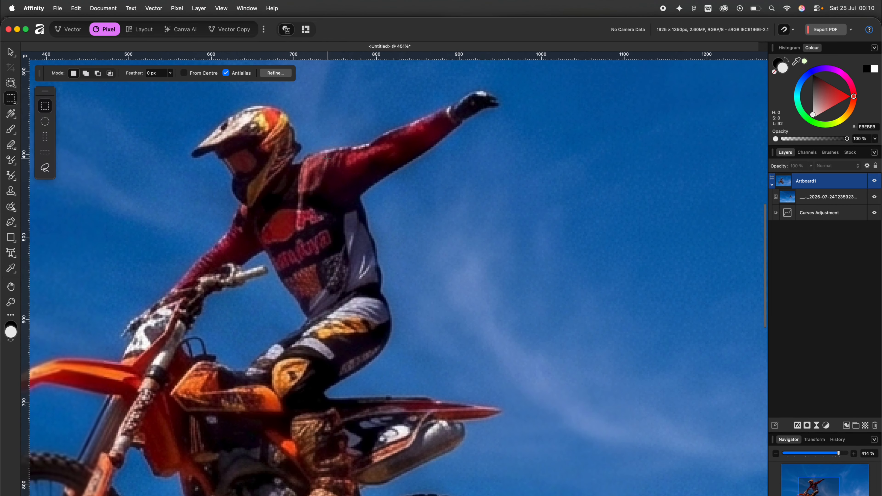
pyautogui.scroll(-2, 327, 158)
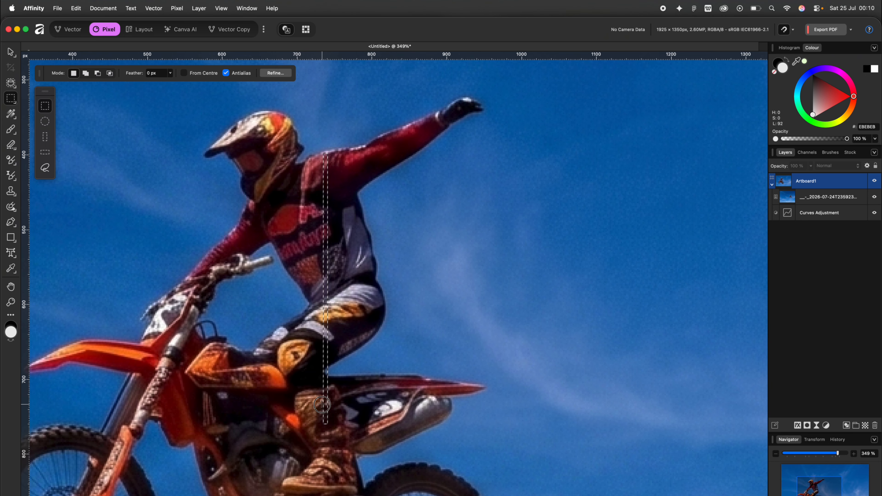
pyautogui.moveTo(294, 240); pyautogui.dragTo(329, 491)
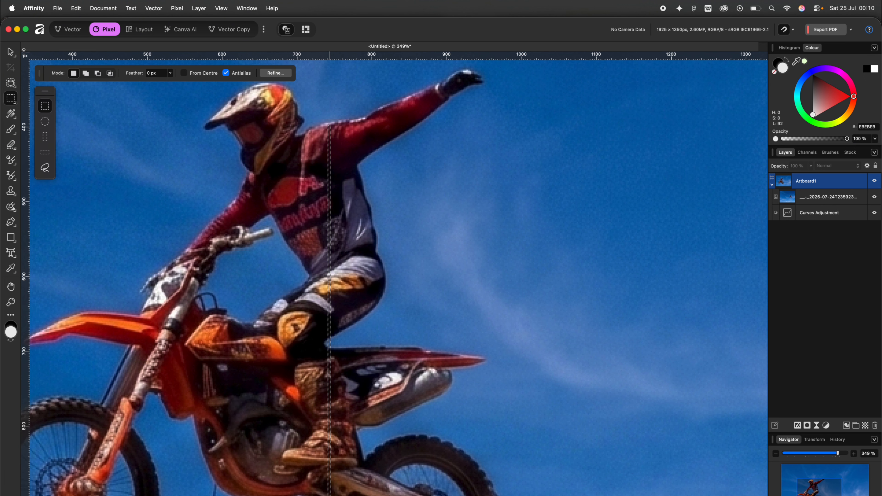
# Step: Merge the Curves Adjustment into the photo layer and duplicate the selected strip onto its own layer
pyautogui.press('super+z')
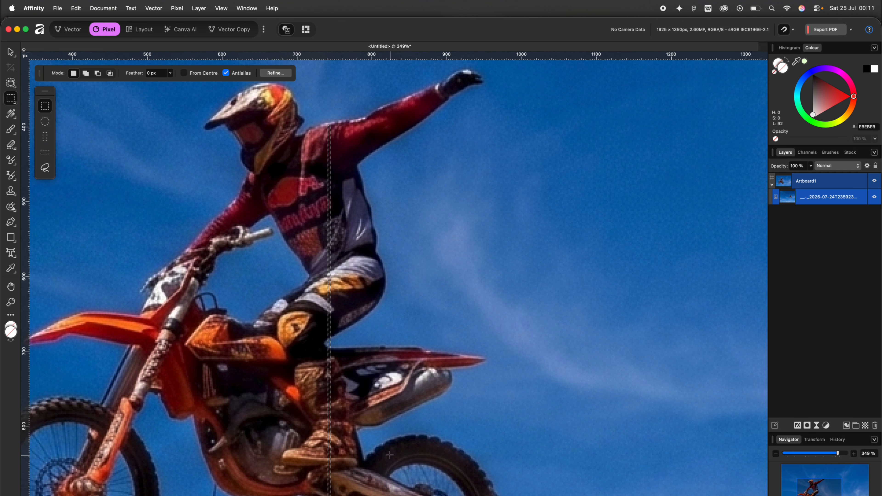
pyautogui.scroll(-5, 298, 273)
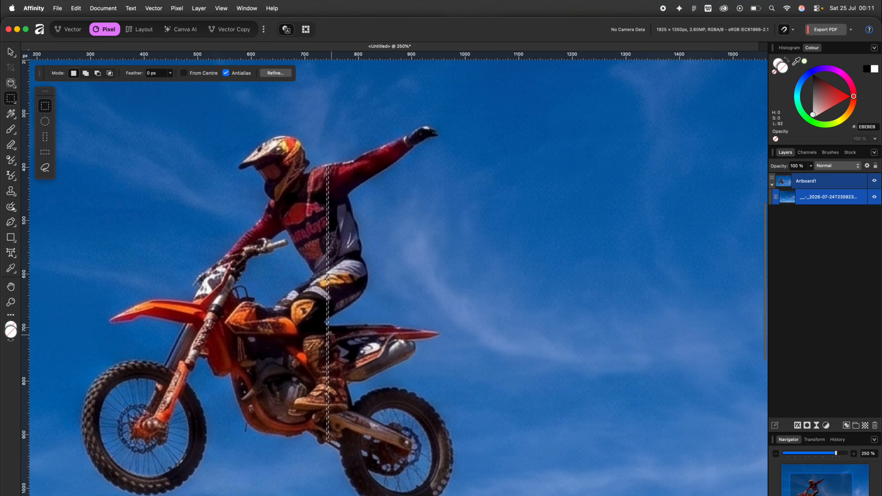
pyautogui.scroll(2, 332, 332)
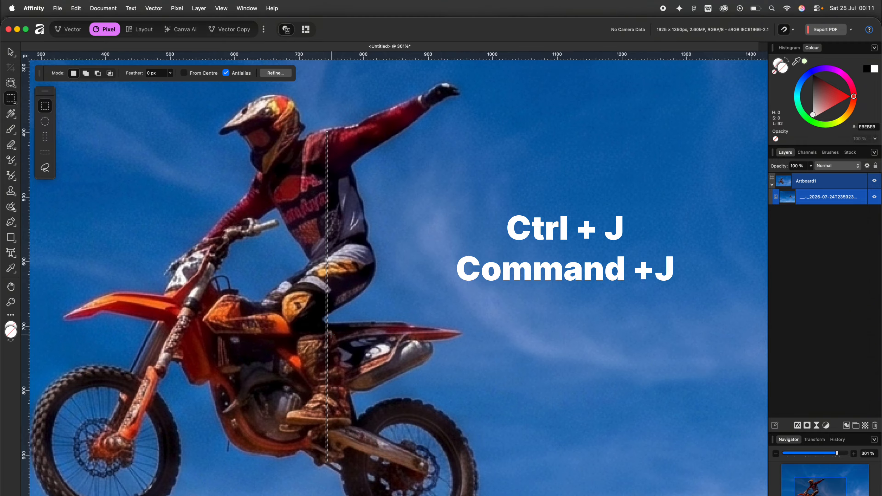
pyautogui.press('super+j')
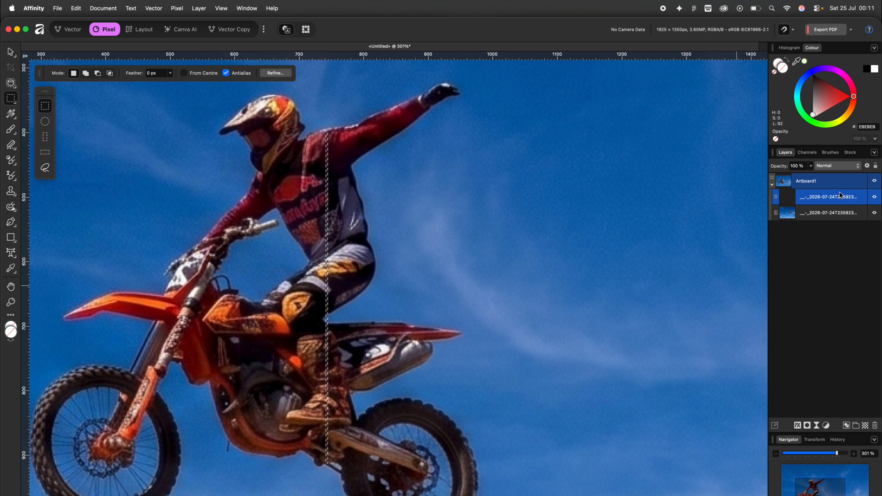
# Step: Temporarily hide the photo layer to examine the copied strip on its own, up close and as a whole
pyautogui.click(875, 213)
pyautogui.scroll(3, 326, 177)
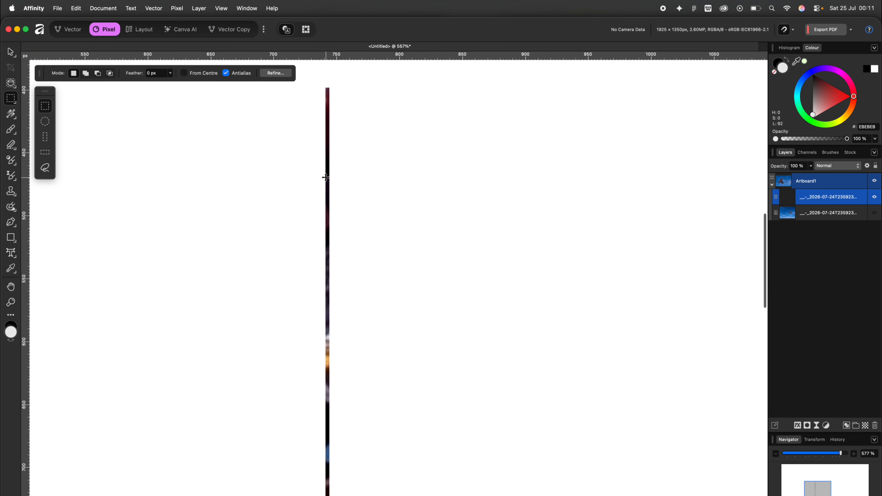
pyautogui.scroll(6, 325, 178)
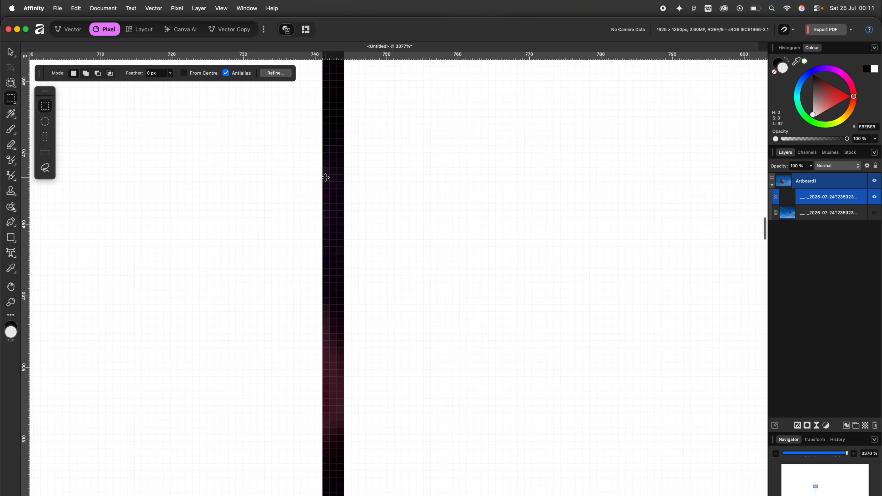
pyautogui.scroll(-10, 326, 177)
pyautogui.scroll(2, 326, 177)
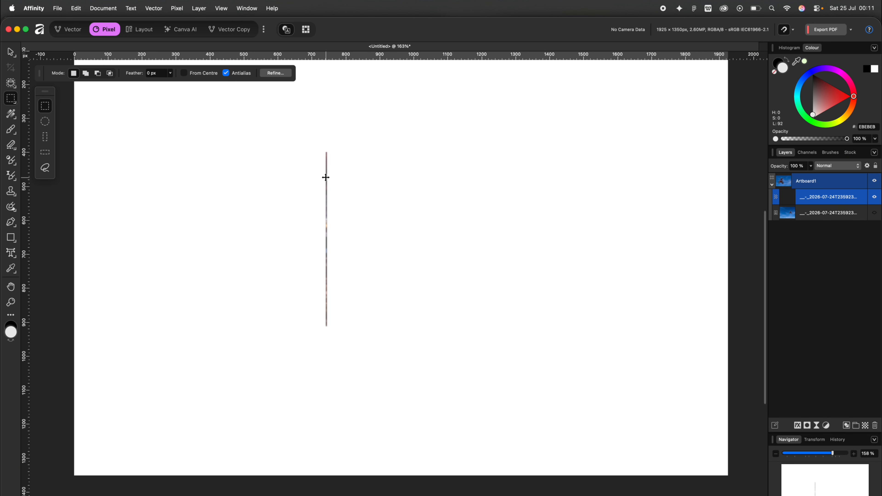
pyautogui.click(875, 215)
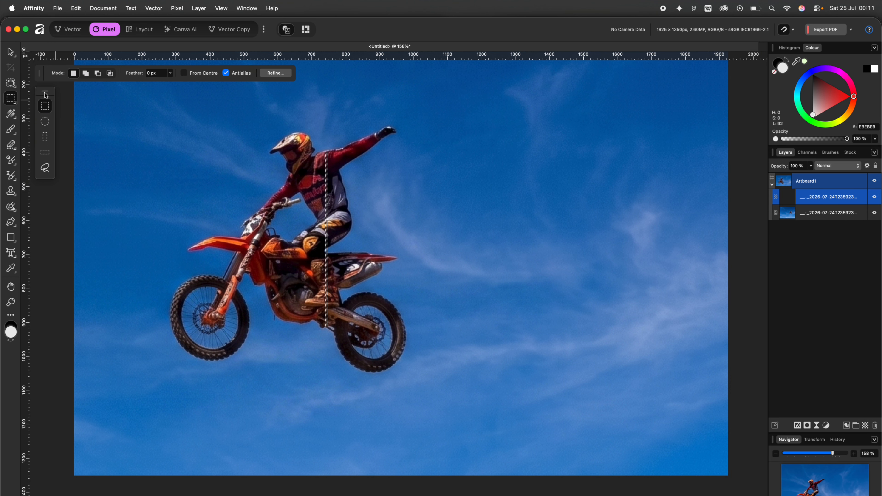
# Step: Stretch the copied strip rightward to about 1170 px wide, nearly reaching the artboard edge, and raise its top edge to the rider's outstretched hand
pyautogui.click(8, 53)
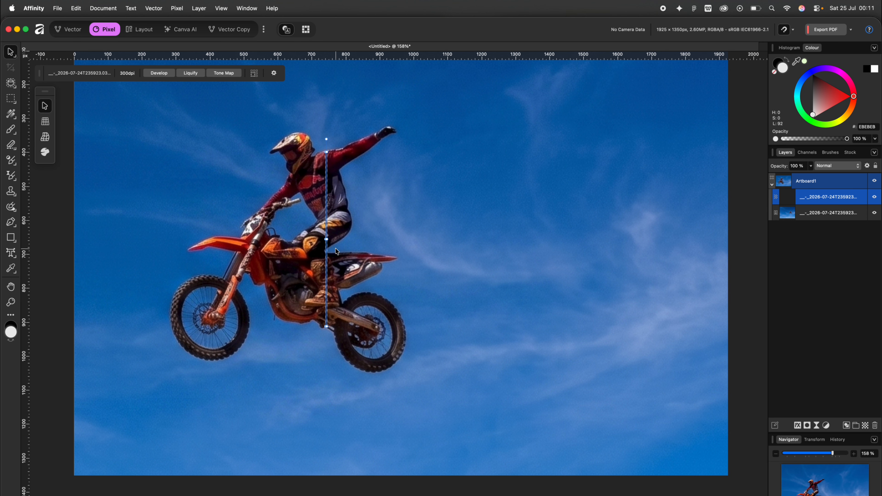
pyautogui.moveTo(327, 240)
pyautogui.mouseDown()
pyautogui.moveTo(531, 238)
pyautogui.moveTo(700, 254)
pyautogui.mouseUp()
pyautogui.scroll(-5, 450, 193)
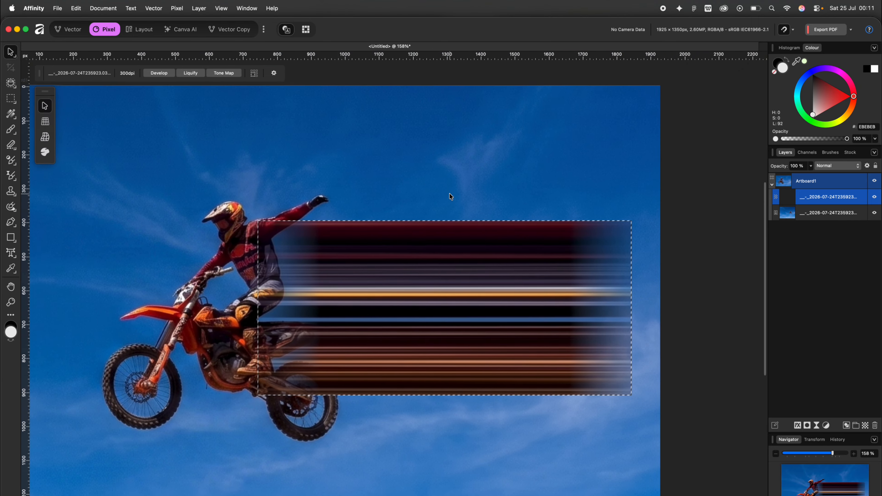
pyautogui.scroll(4, 451, 197)
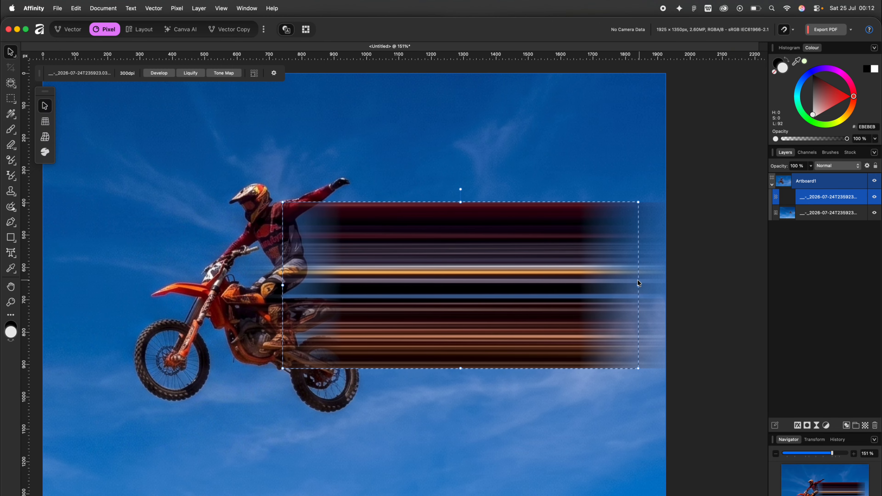
pyautogui.moveTo(636, 284)
pyautogui.mouseDown()
pyautogui.moveTo(670, 288)
pyautogui.moveTo(662, 288)
pyautogui.mouseUp()
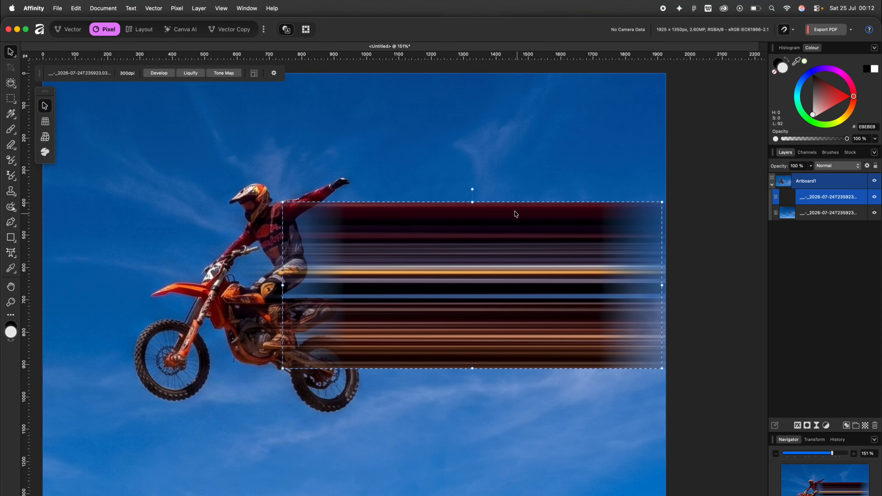
pyautogui.moveTo(472, 202); pyautogui.dragTo(469, 179)
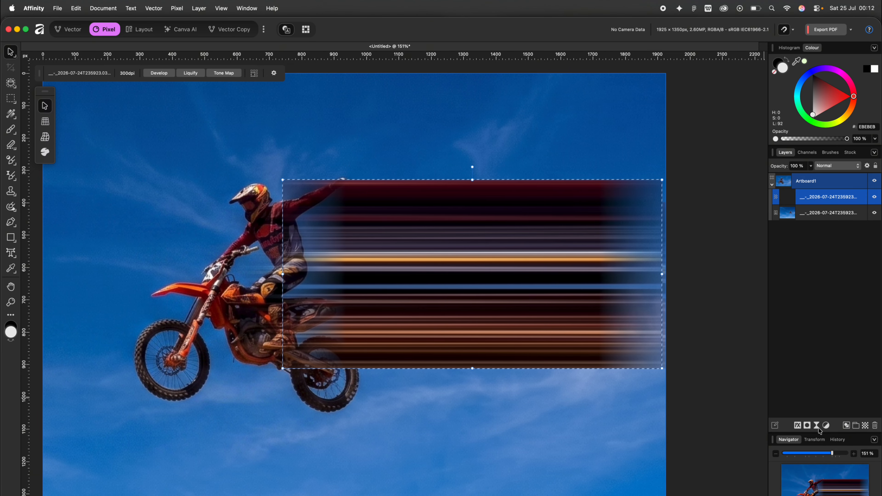
# Step: Add a live Mesh Warp filter to the stretched strip while the marquee selection is still active, and leave mesh editing
pyautogui.click(826, 426)
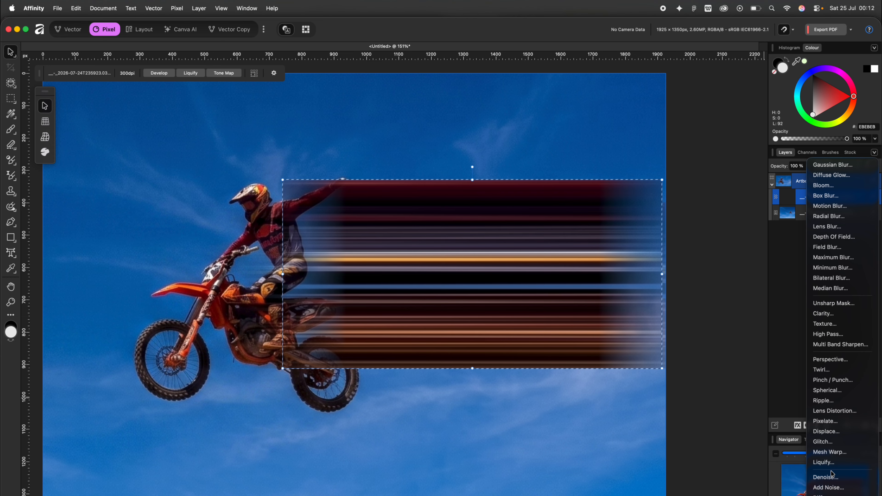
pyautogui.click(836, 451)
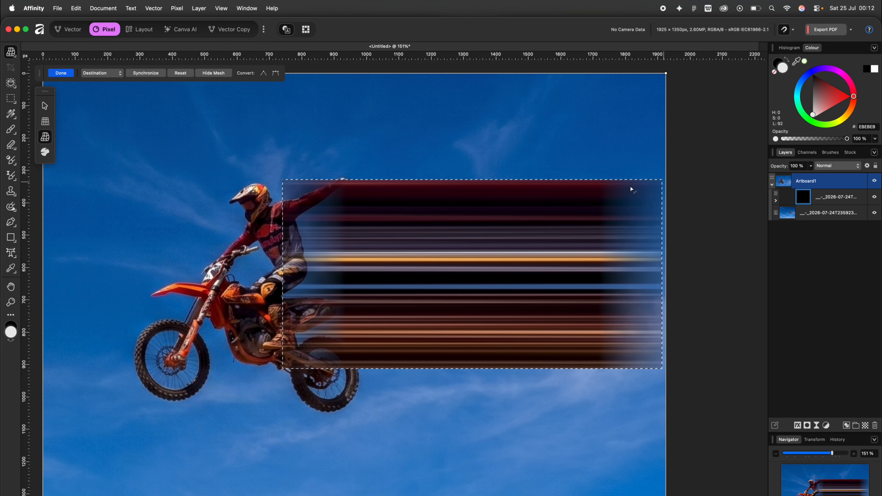
pyautogui.click(453, 233)
pyautogui.press('v')
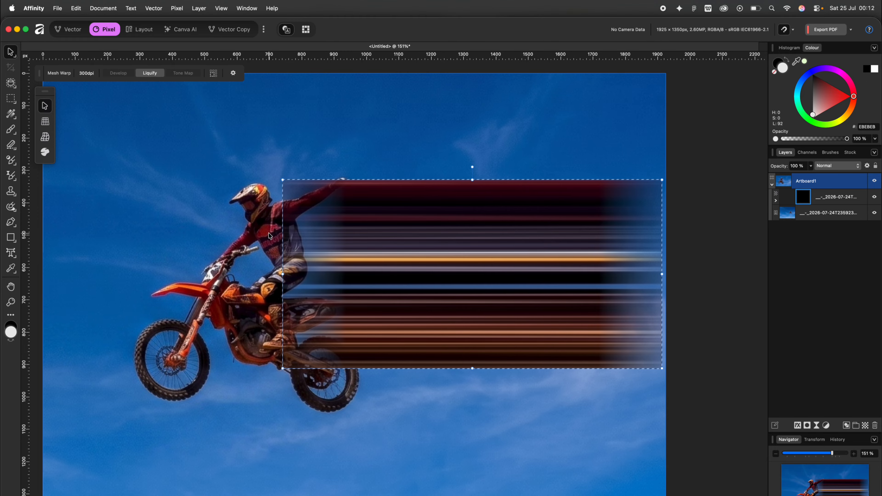
pyautogui.click(825, 425)
pyautogui.click(605, 322)
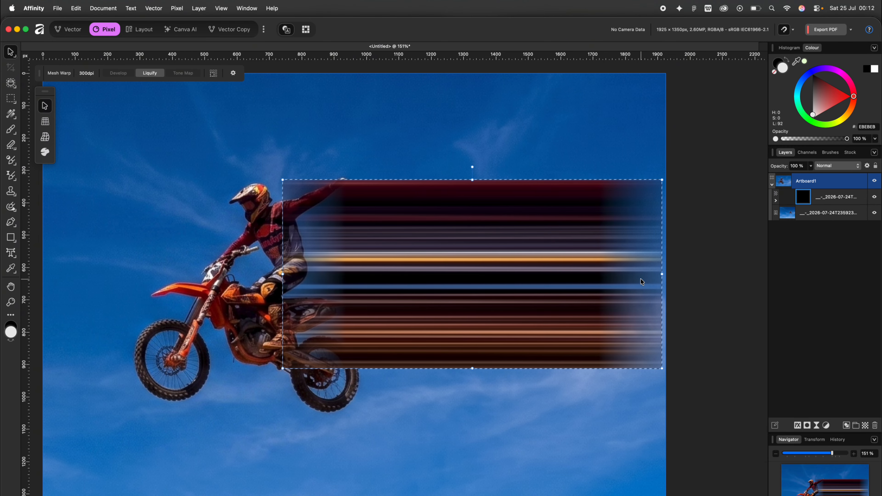
# Step: Clear the marquee selection and add another live Mesh Warp filter to the stretched strip layer
pyautogui.press('super+d')
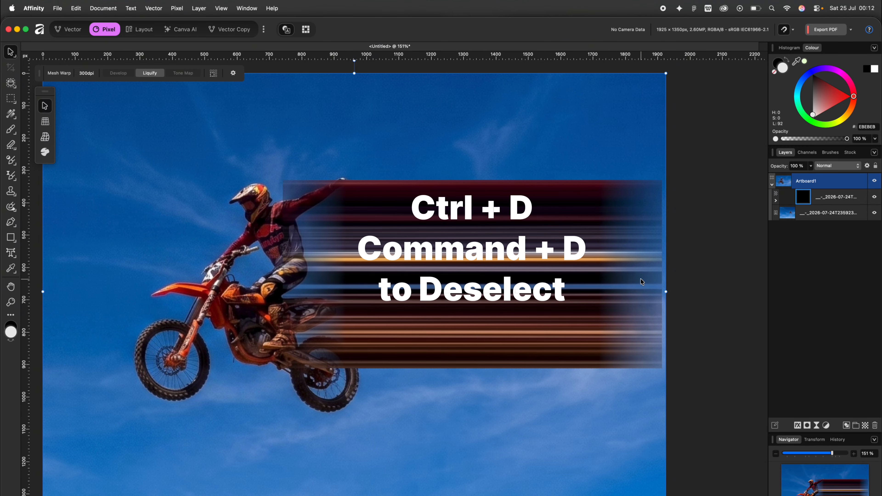
pyautogui.click(464, 251)
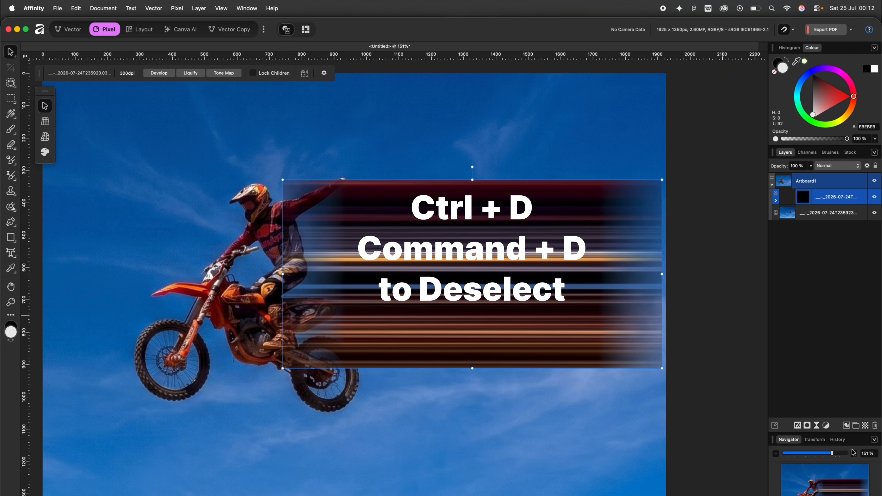
pyautogui.click(826, 427)
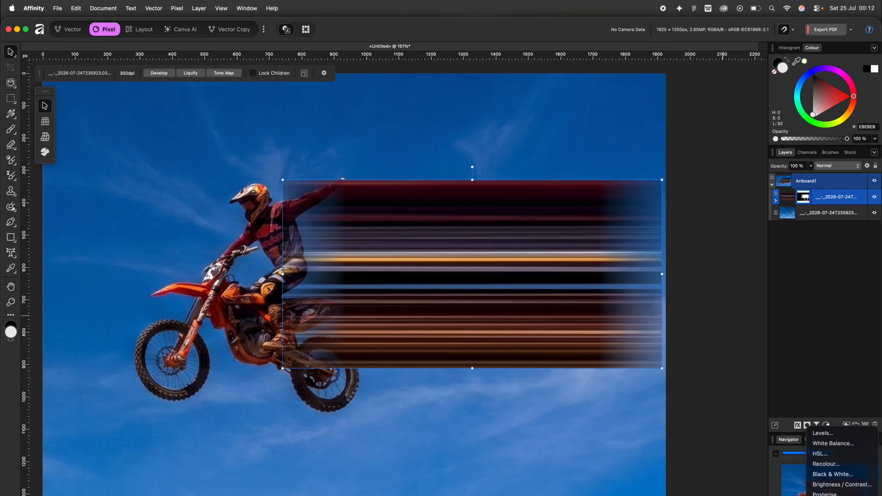
pyautogui.click(787, 415)
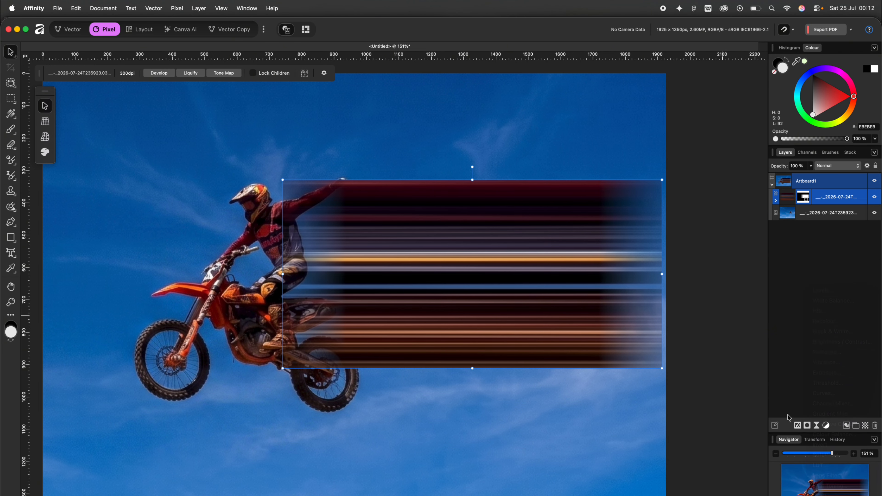
pyautogui.click(818, 426)
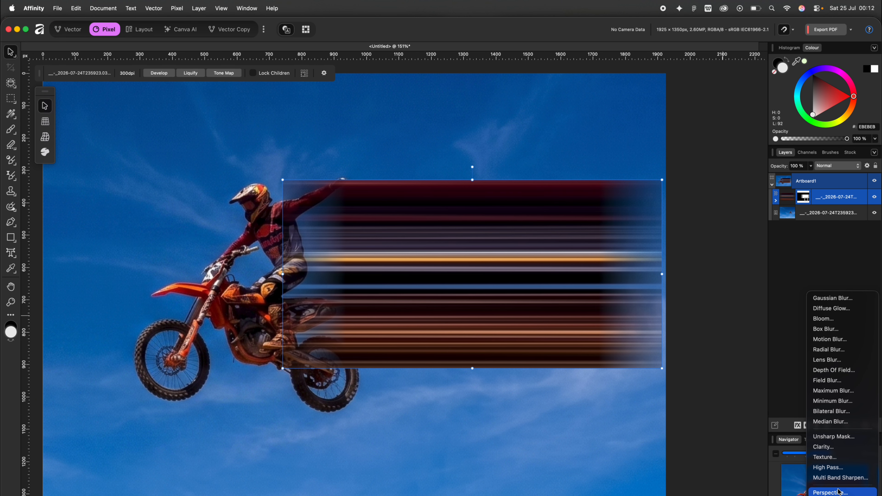
pyautogui.moveTo(842, 495)
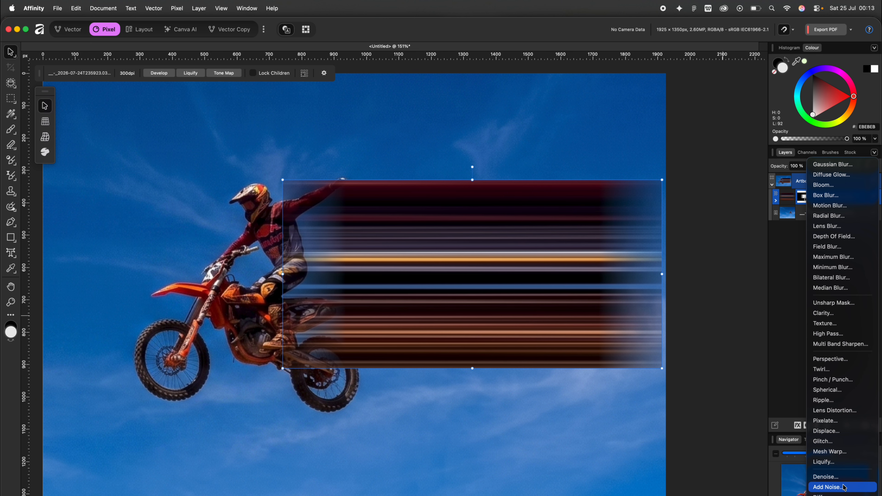
pyautogui.click(852, 454)
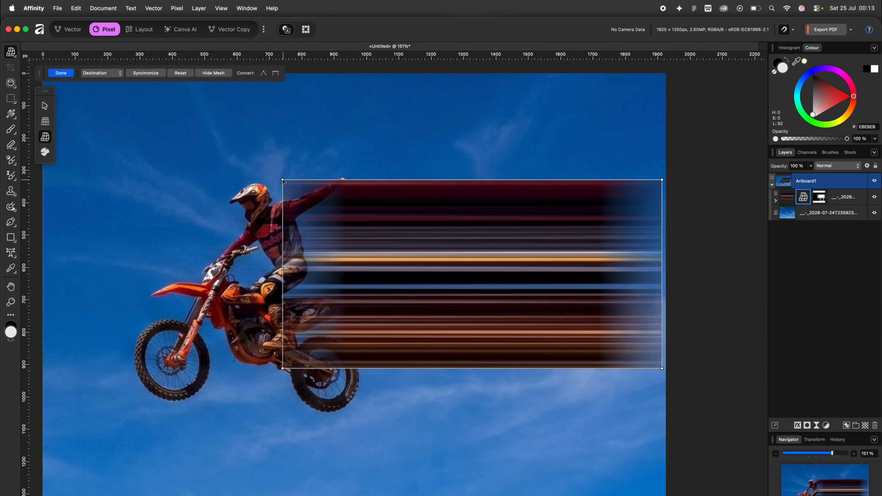
# Step: Bend the streaks upward by raising the mesh's upper-right corner about 245 px and its lower-right corner about 190 px
pyautogui.moveTo(283, 180); pyautogui.dragTo(293, 216)
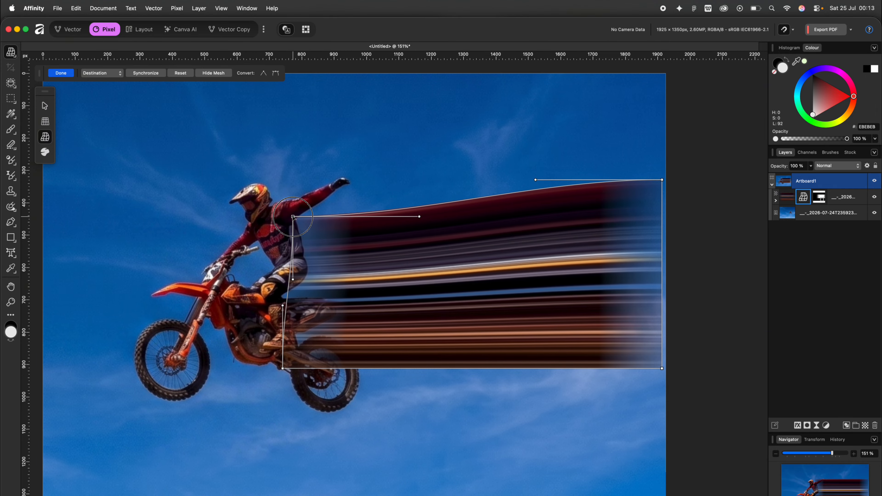
pyautogui.press('super+z')
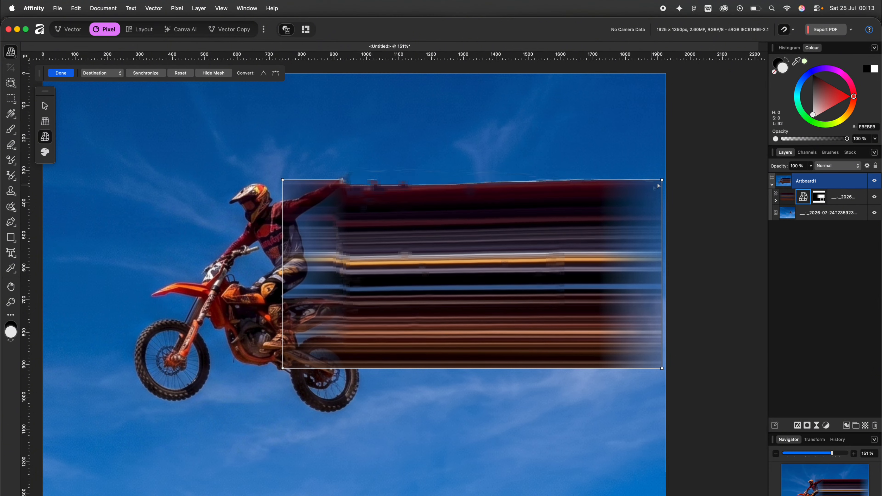
pyautogui.moveTo(662, 180); pyautogui.dragTo(651, 101)
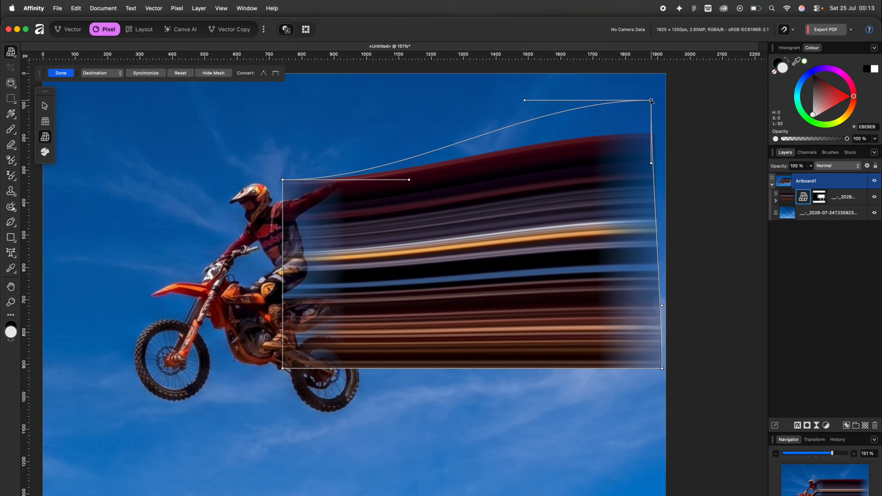
pyautogui.moveTo(662, 369); pyautogui.dragTo(670, 308)
pyautogui.scroll(-5, 472, 376)
pyautogui.scroll(5, 472, 375)
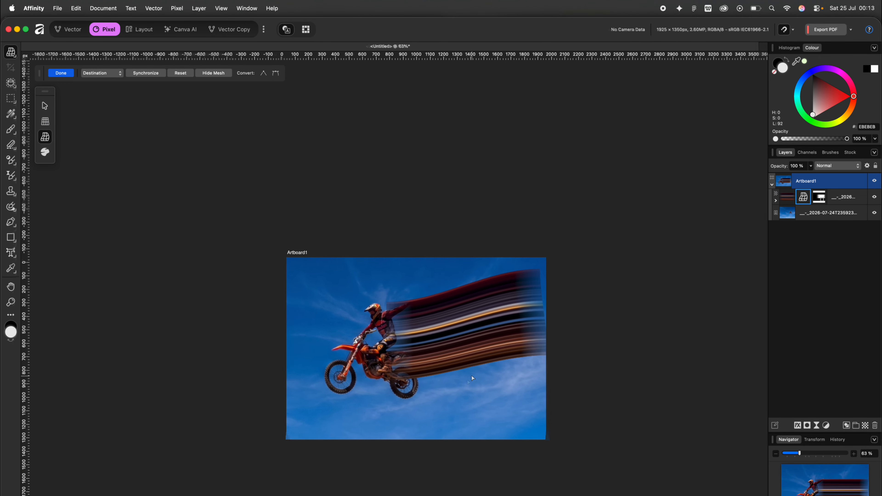
pyautogui.scroll(-4, 471, 378)
pyautogui.scroll(5, 472, 379)
pyautogui.scroll(-2, 471, 379)
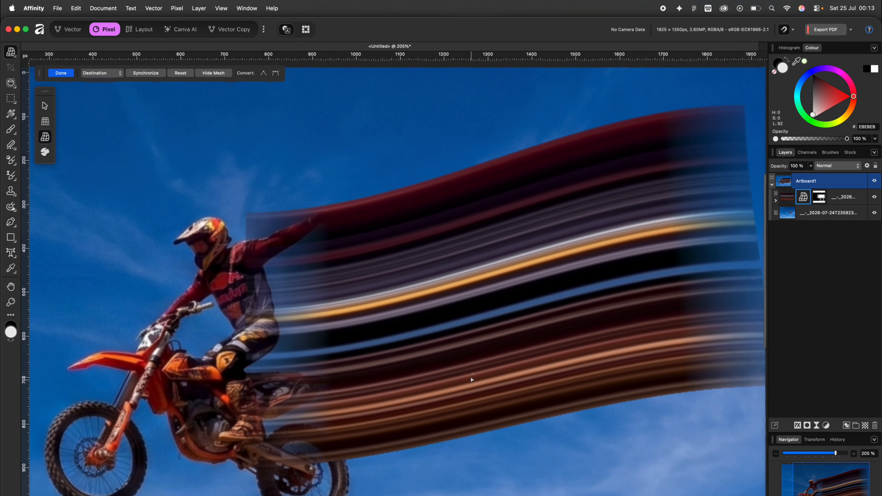
pyautogui.scroll(3, 331, 322)
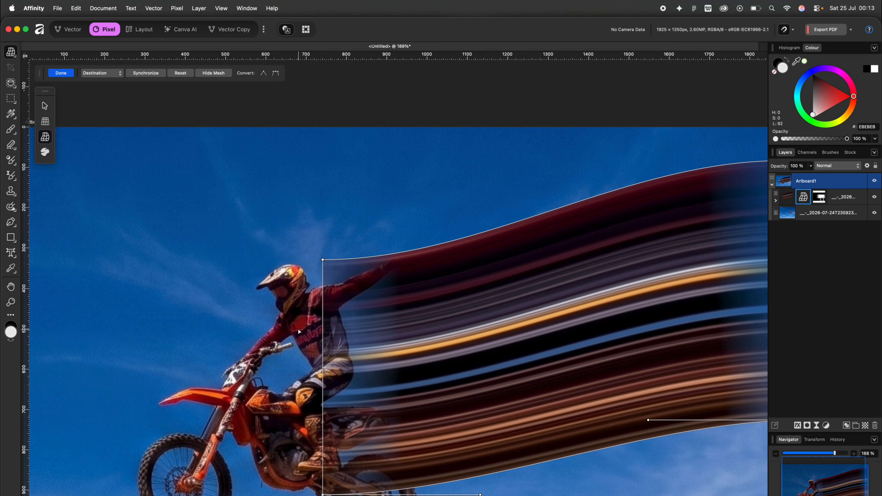
pyautogui.scroll(-2, 299, 332)
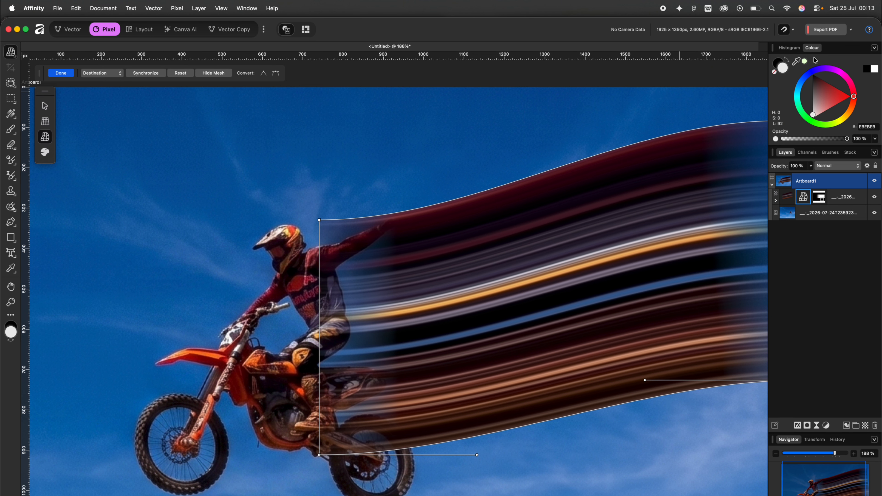
pyautogui.click(874, 181)
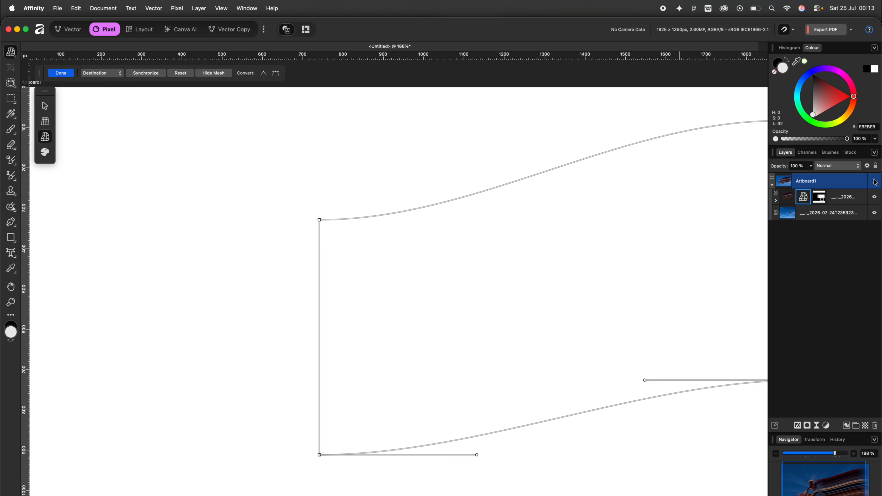
pyautogui.click(875, 182)
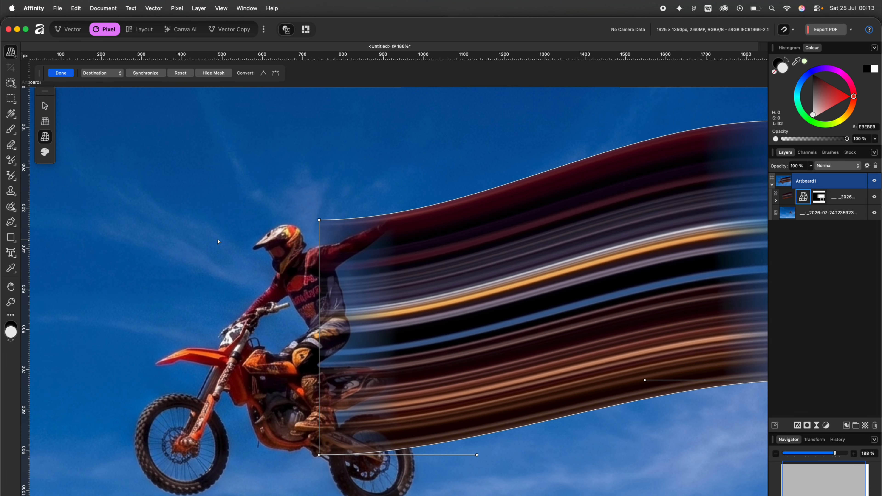
# Step: Leave mesh editing, hide the stretched streak layer, and select the original photo layer
pyautogui.press('v')
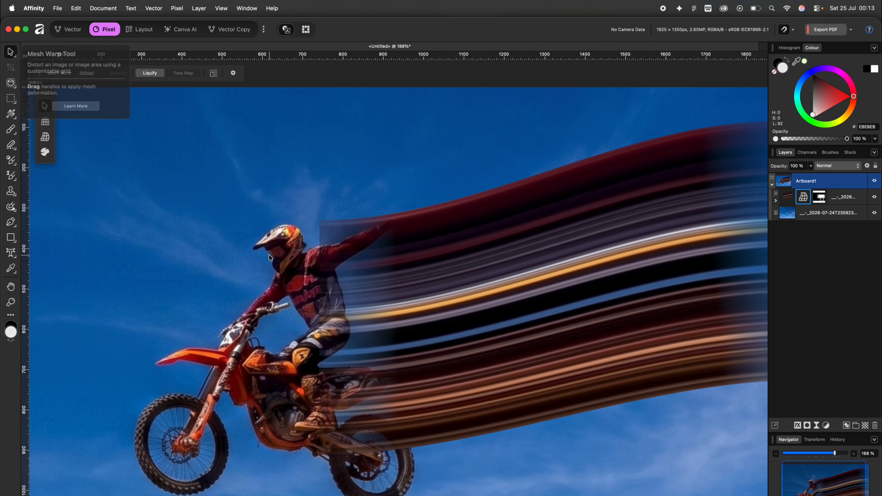
pyautogui.click(341, 320)
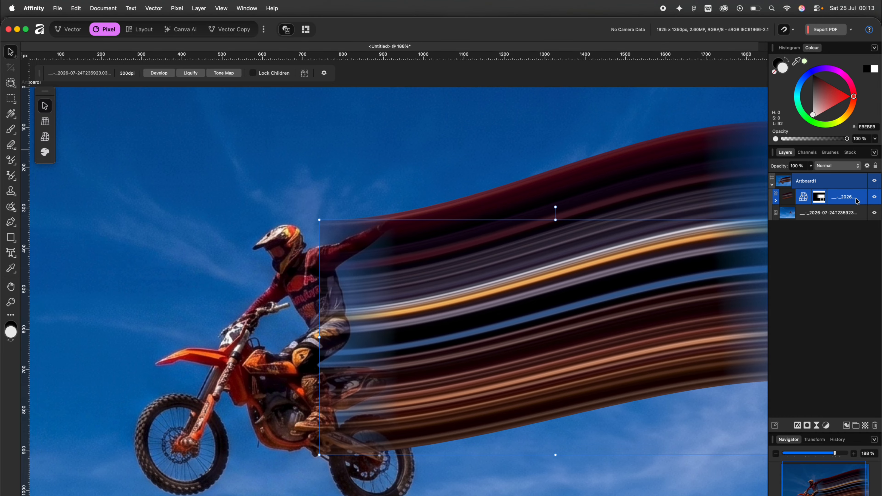
pyautogui.click(874, 197)
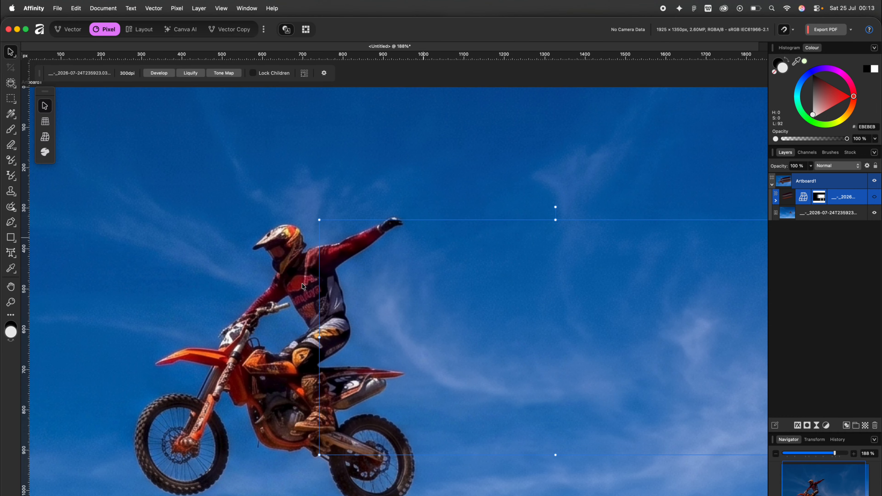
pyautogui.click(292, 254)
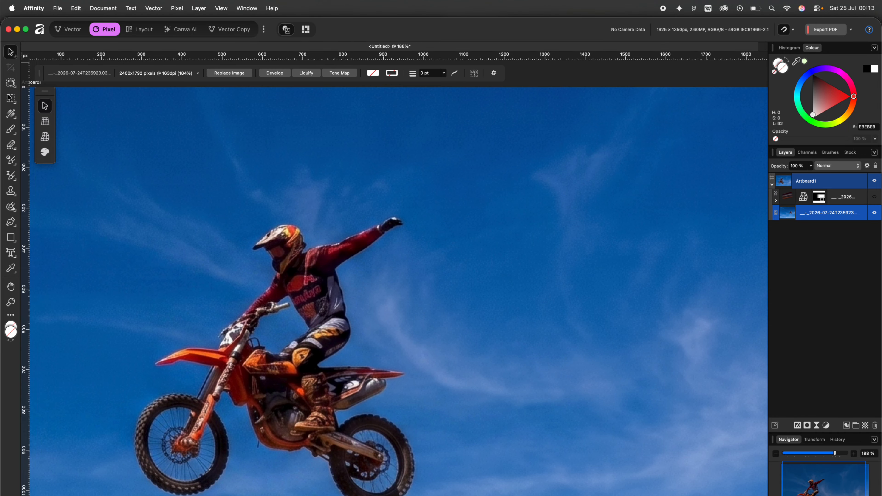
# Step: Start a Pen tool path in the Vector workspace along the rider's front arm and remove the path's fill
pyautogui.press('super+Tab')
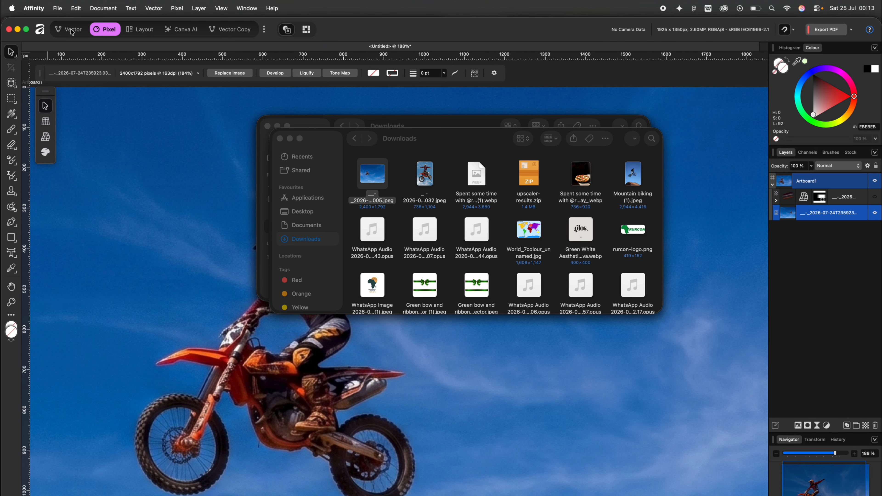
pyautogui.press('super+1')
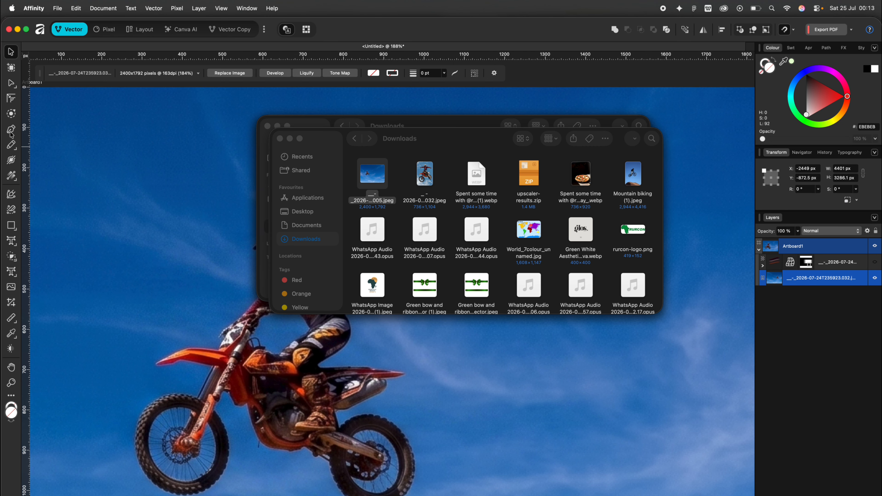
pyautogui.click(11, 131)
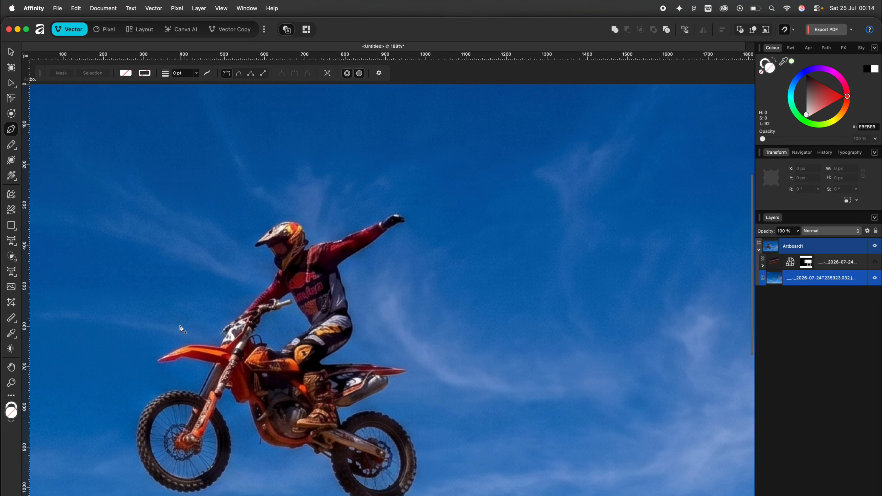
pyautogui.scroll(5, 181, 328)
pyautogui.scroll(3, 180, 328)
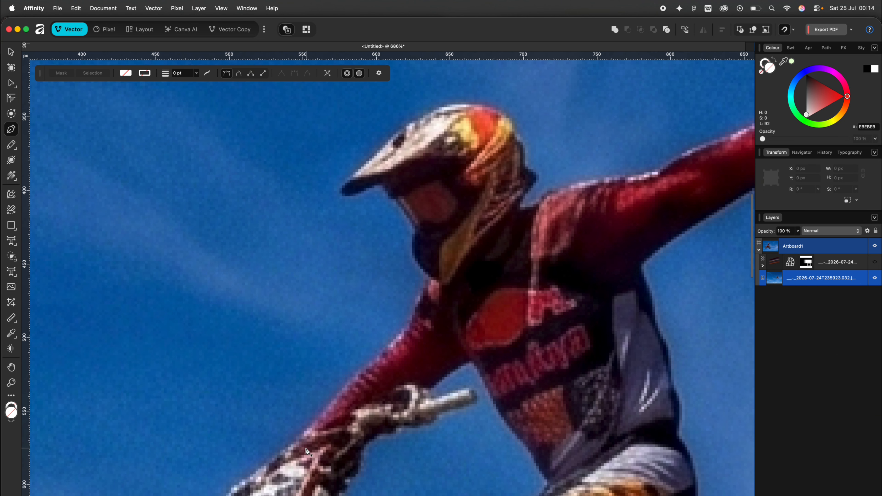
pyautogui.click(373, 358)
pyautogui.scroll(4, 405, 333)
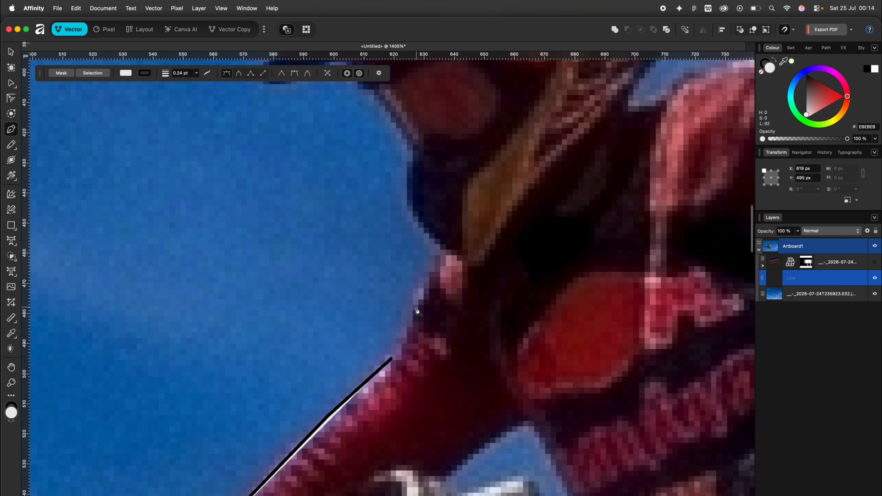
pyautogui.click(409, 318)
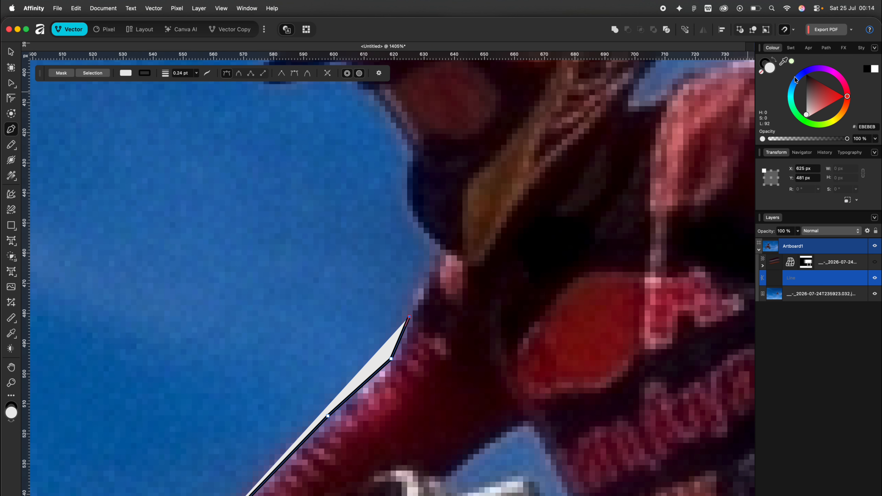
pyautogui.click(761, 73)
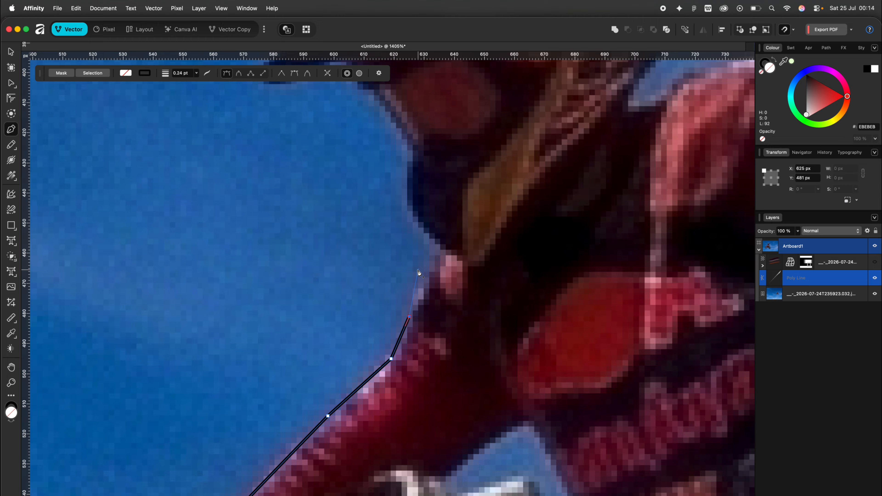
# Step: Trace the path up past the rider's neck, around the helmet, and along the upper edge of the outstretched arm to the glove
pyautogui.click(421, 284)
pyautogui.click(442, 261)
pyautogui.click(415, 224)
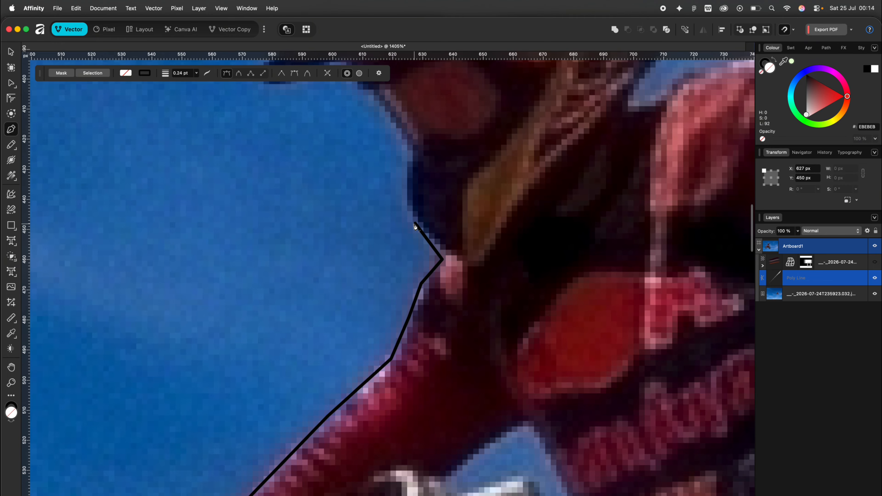
pyautogui.scroll(3, 415, 224)
pyautogui.click(397, 238)
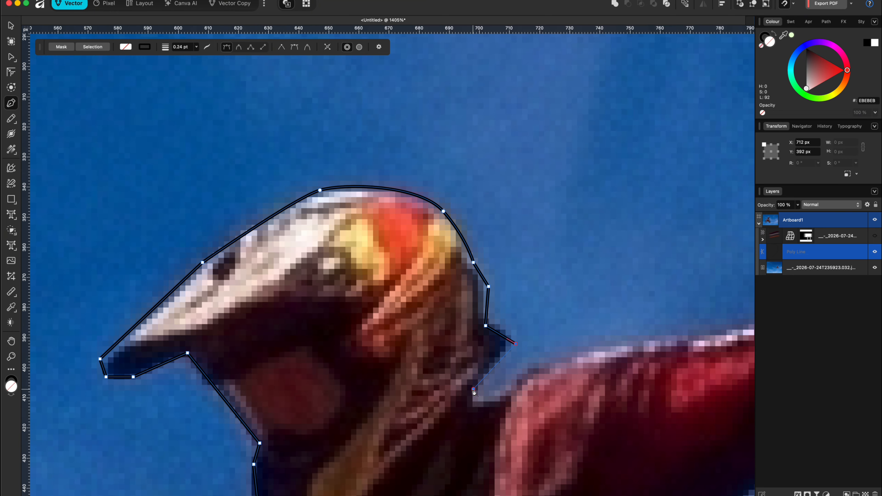
pyautogui.click(696, 333)
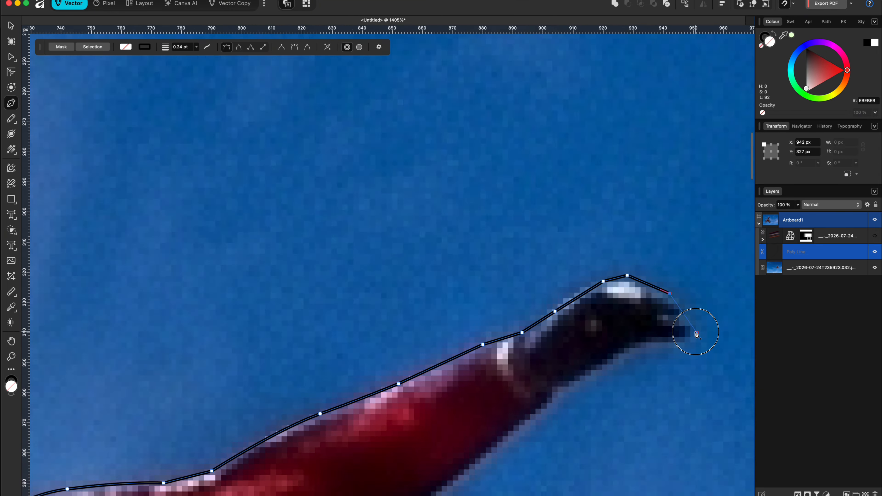
# Step: Continue the path around the hand, the rider's back, the rear wheel and the rest of the bike until the outline is closed
pyautogui.click(423, 344)
pyautogui.click(543, 359)
pyautogui.click(543, 359)
pyautogui.scroll(-5, 543, 360)
pyautogui.click(451, 197)
pyautogui.click(303, 416)
pyautogui.click(205, 284)
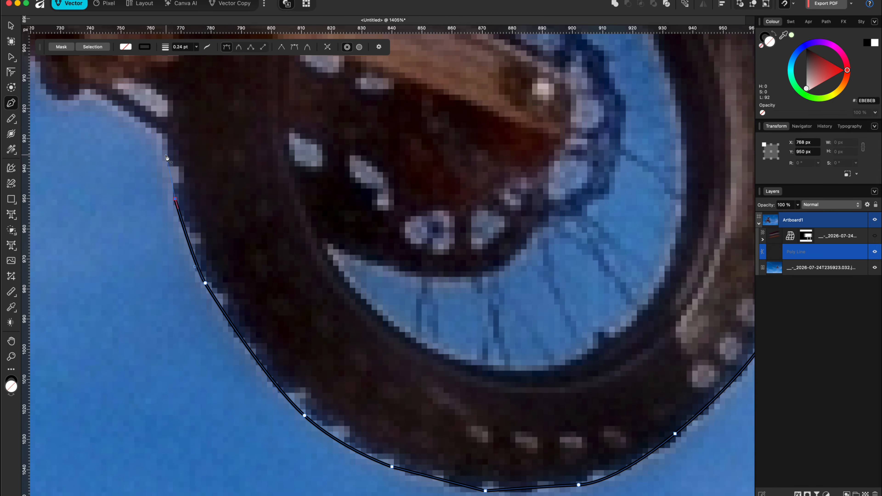
pyautogui.click(256, 364)
pyautogui.click(262, 120)
pyautogui.click(191, 276)
pyautogui.scroll(-5, 192, 277)
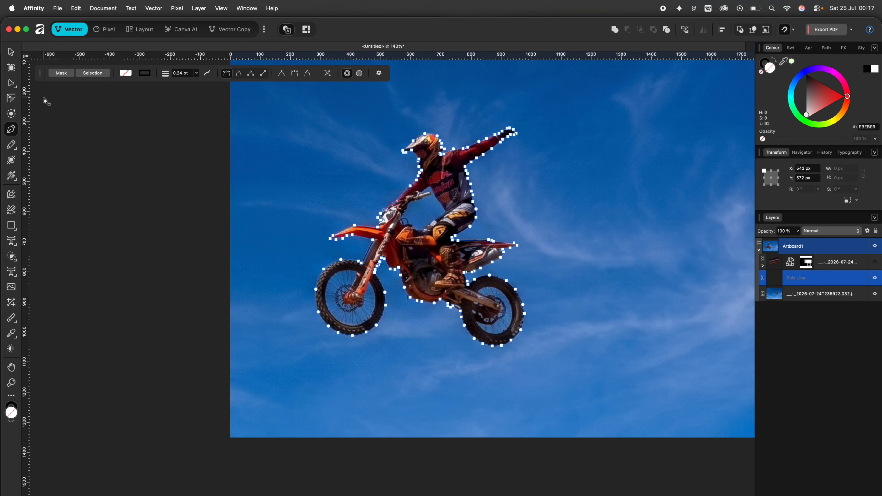
# Step: Convert the closed outline into a selection and duplicate the selected rider and bike onto a separate layer
pyautogui.click(93, 73)
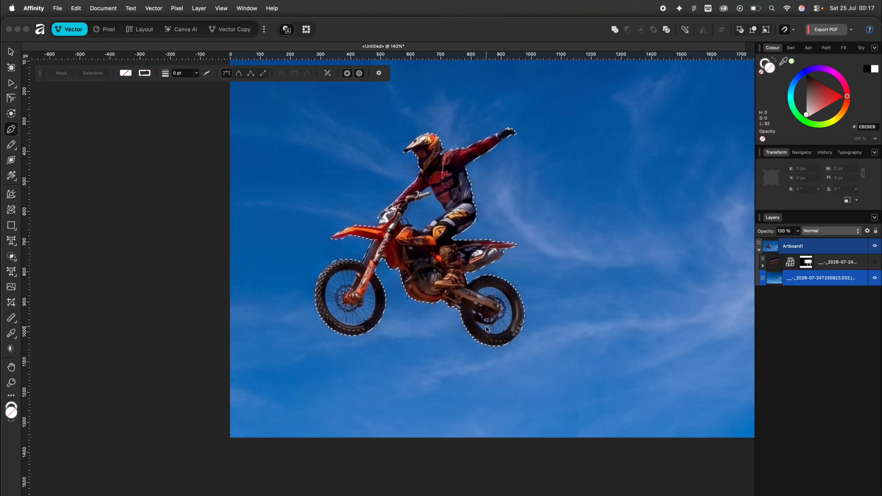
pyautogui.scroll(3, 486, 329)
pyautogui.hscroll(3, 487, 330)
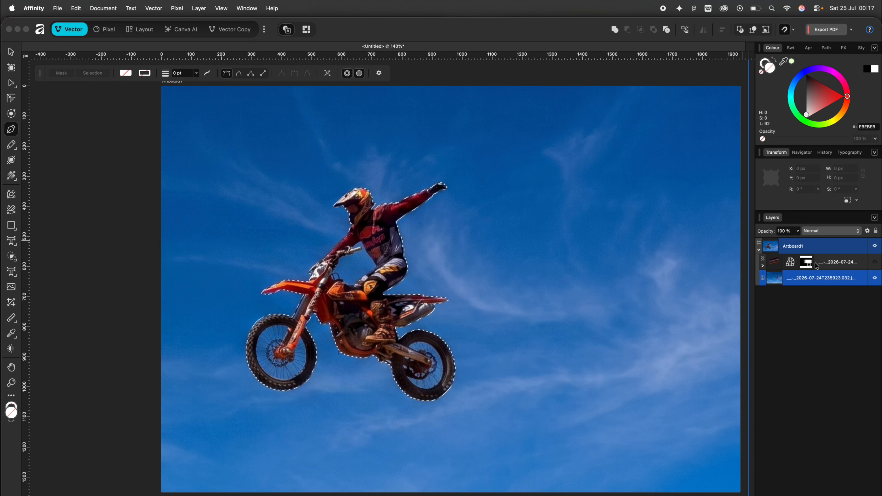
pyautogui.press('super+j')
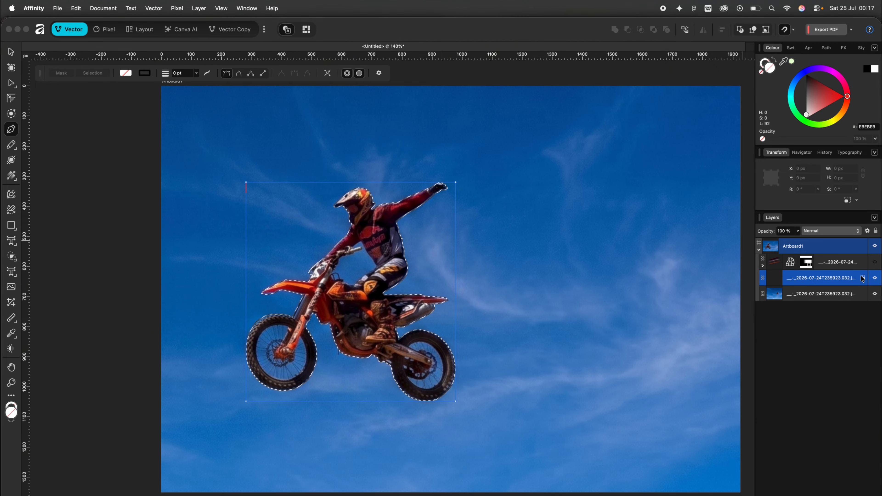
# Step: Show the streak layer again and move it beneath the rider and bike cutout in the layer order
pyautogui.click(875, 263)
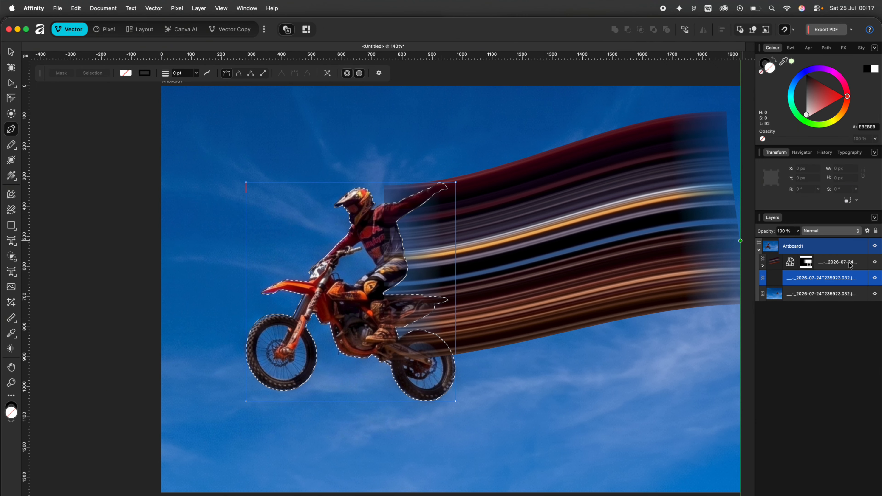
pyautogui.moveTo(850, 265); pyautogui.dragTo(841, 285)
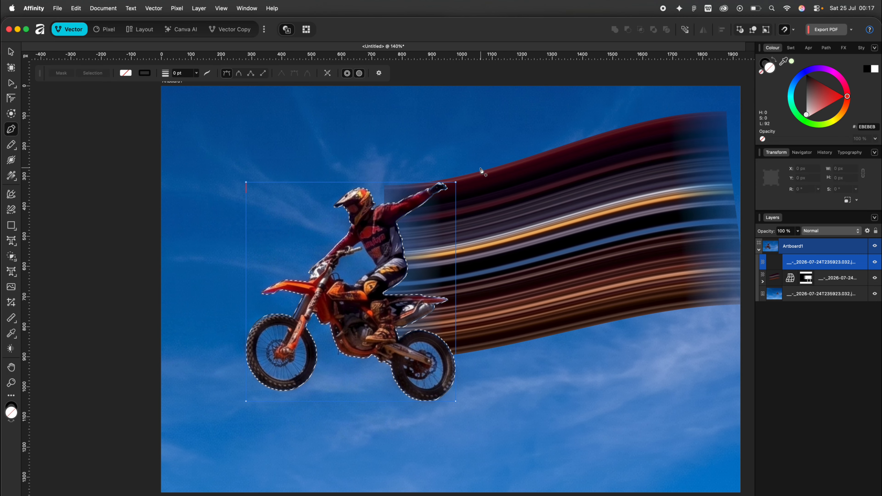
pyautogui.click(507, 185)
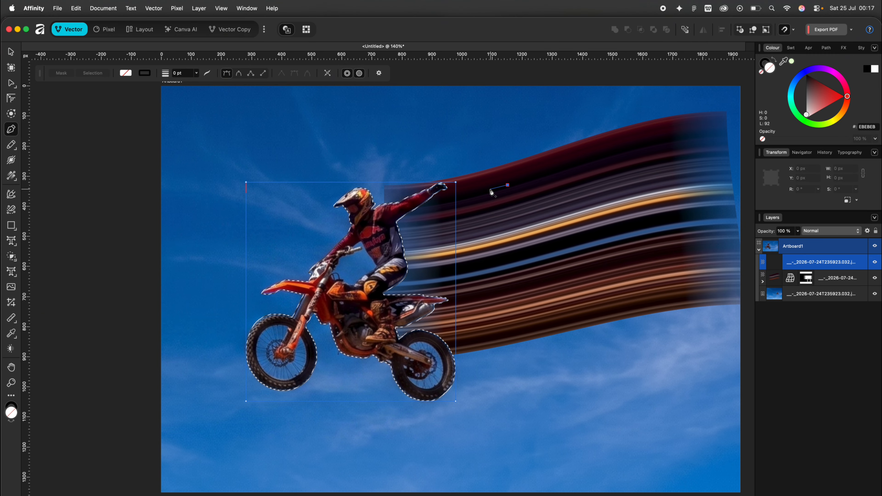
pyautogui.press('v')
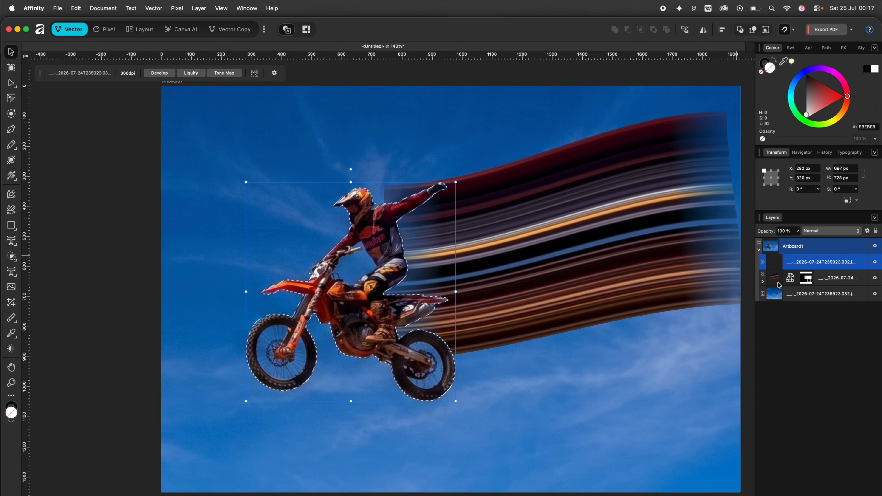
# Step: Reopen the streaks' Mesh Warp, lower the upper-left corner about 75 px, and curve the top edge upward along the outstretched arm
pyautogui.click(790, 278)
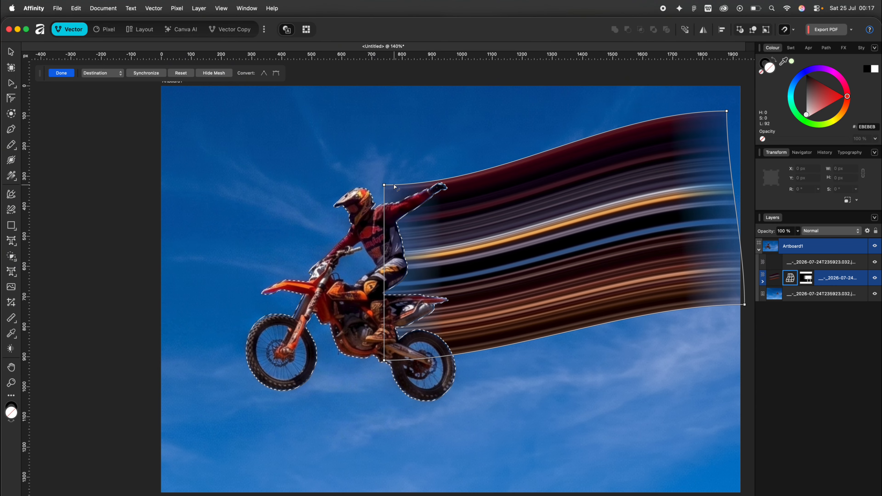
pyautogui.click(384, 185)
pyautogui.moveTo(384, 185); pyautogui.dragTo(381, 208)
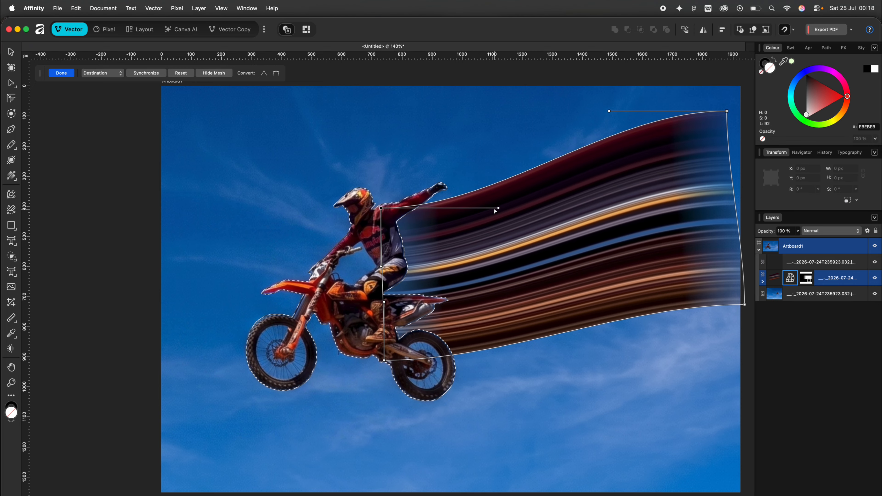
pyautogui.moveTo(498, 206); pyautogui.dragTo(492, 166)
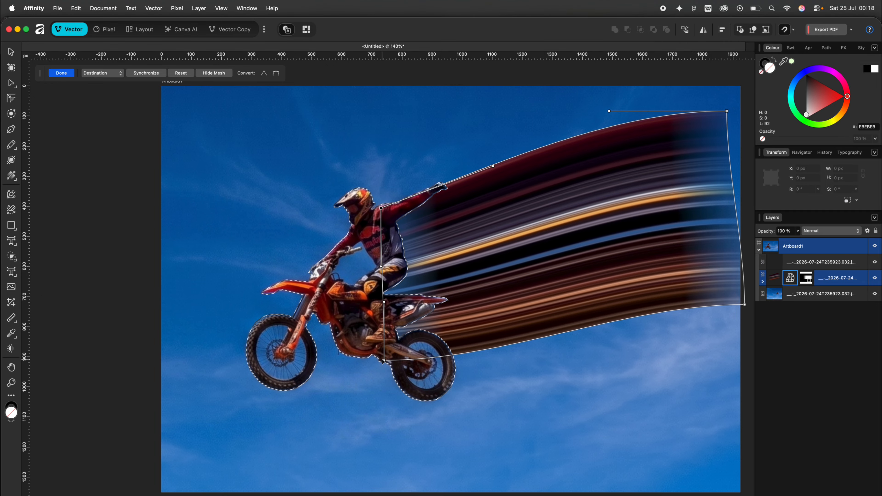
# Step: Move the mesh's lower-left corner to the base of the rear wheel and bend the bottom edge into an S-curve
pyautogui.moveTo(383, 361); pyautogui.dragTo(408, 396)
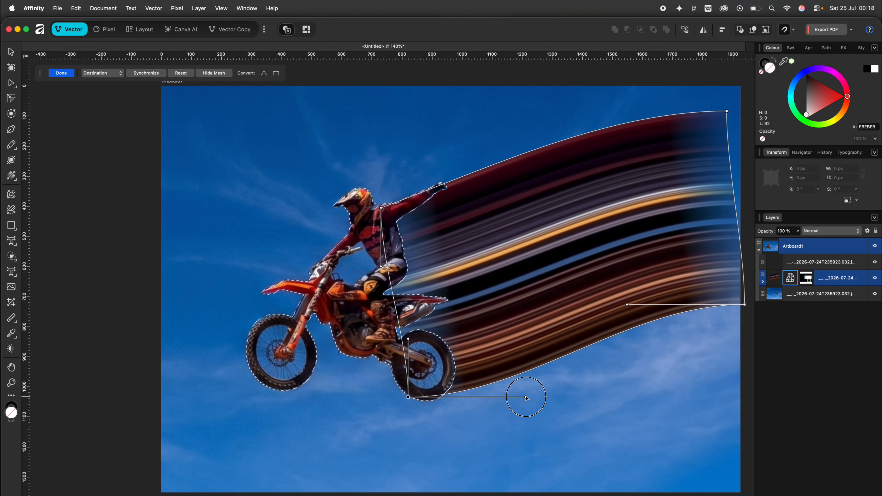
pyautogui.moveTo(526, 397); pyautogui.dragTo(529, 425)
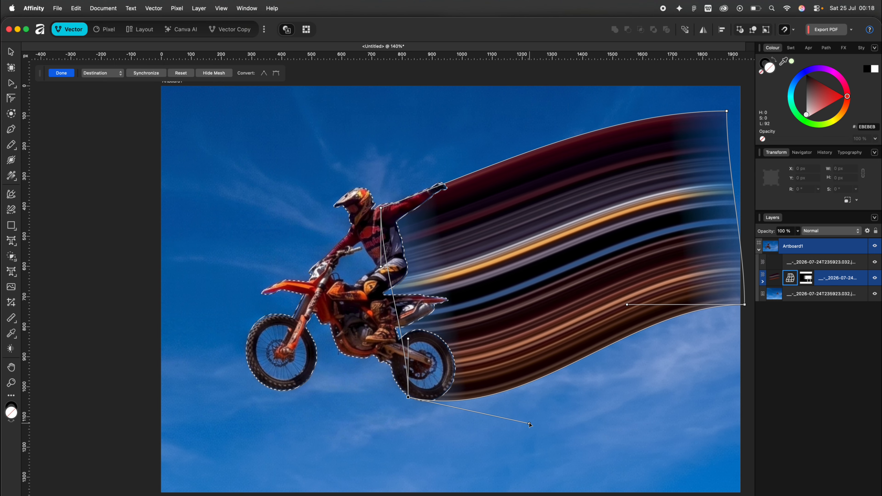
pyautogui.moveTo(627, 304); pyautogui.dragTo(600, 279)
# Step: Raise the upper-right mesh corner's curve handle about 23 px to adjust the streaks' top edge
pyautogui.scroll(5, 600, 278)
pyautogui.hscroll(3, 600, 278)
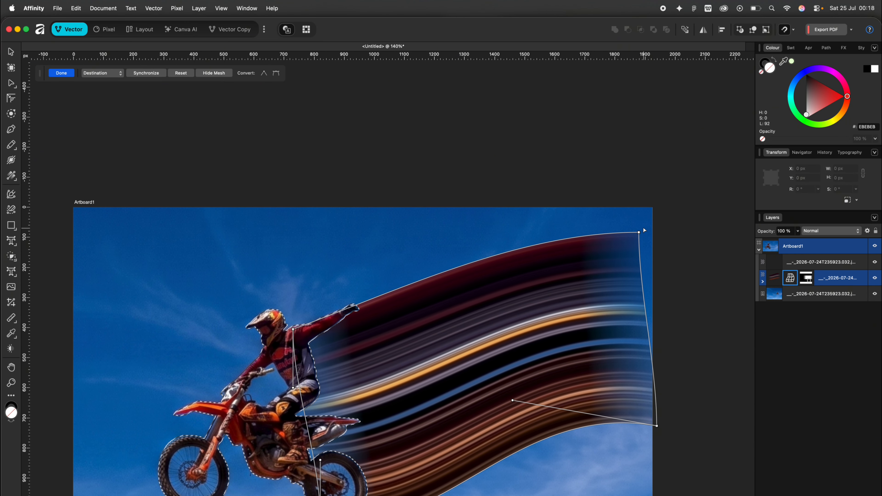
pyautogui.click(639, 232)
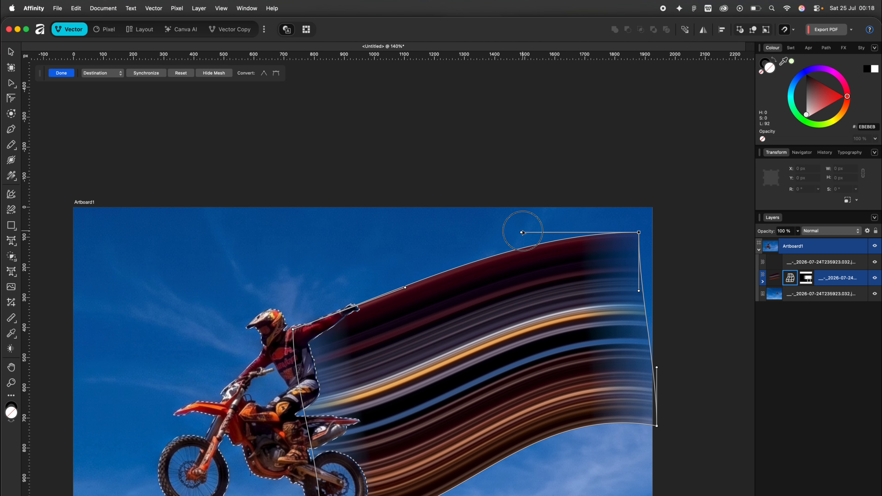
pyautogui.moveTo(523, 232); pyautogui.dragTo(520, 225)
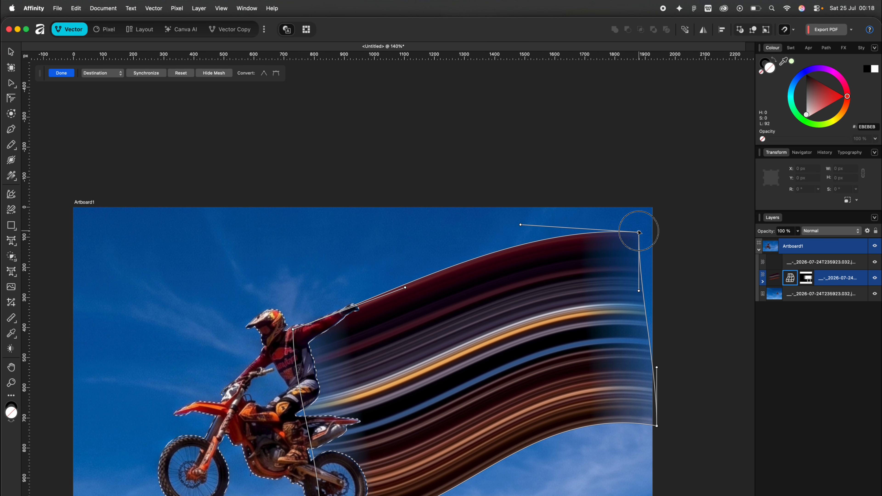
# Step: Move the mesh's upper-right corner outward past the artboard's right edge and slightly higher, and finish the mesh editing
pyautogui.moveTo(639, 232); pyautogui.dragTo(667, 227)
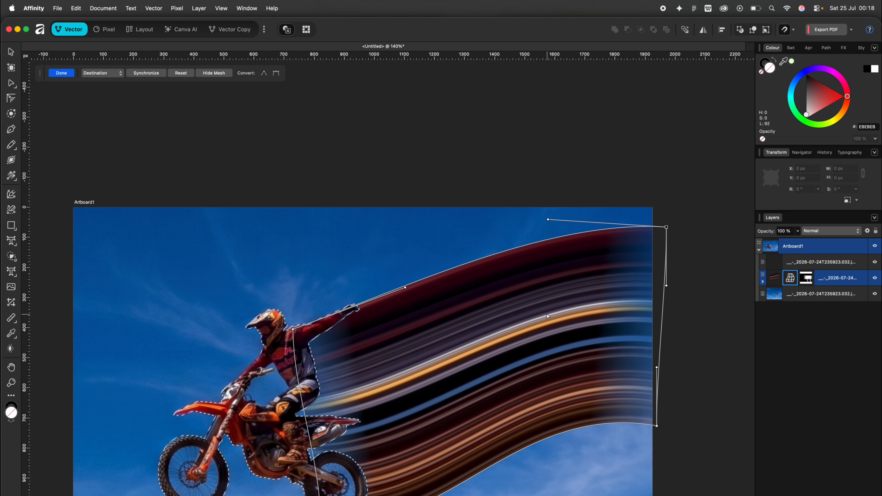
pyautogui.scroll(-5, 547, 317)
pyautogui.scroll(6, 539, 321)
pyautogui.scroll(-5, 539, 321)
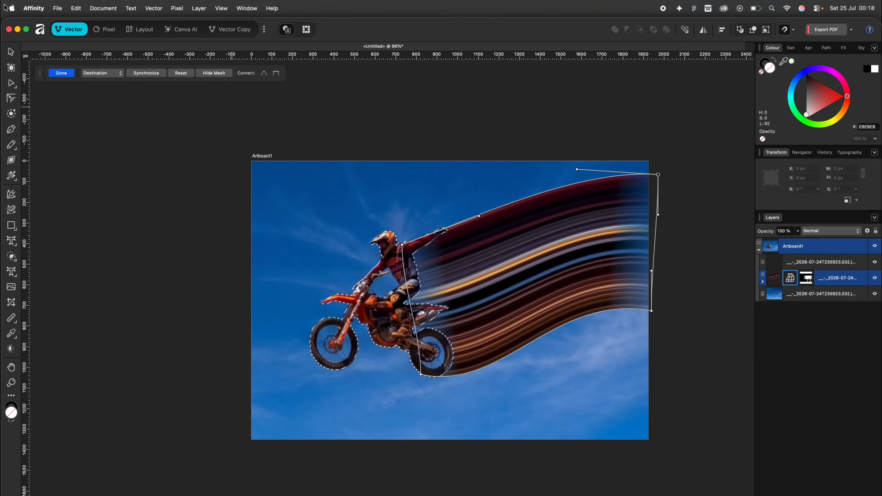
pyautogui.click(10, 52)
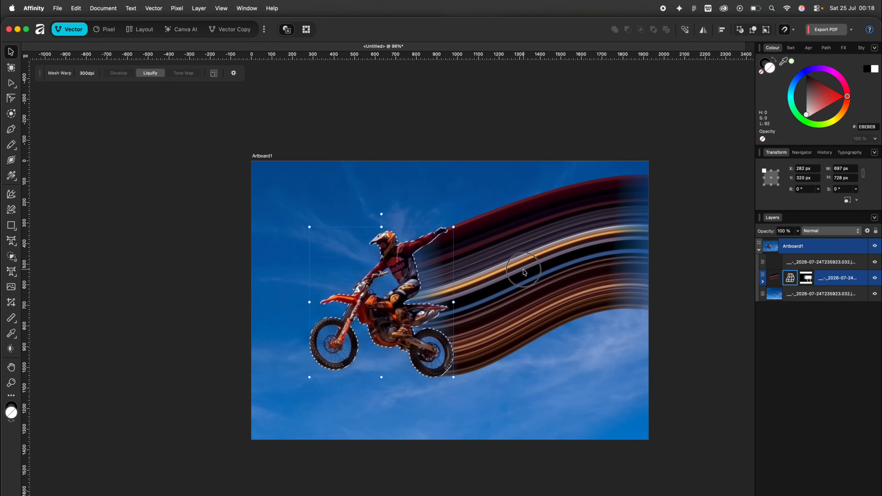
# Step: Select the rider and bike cutout and clear the pixel selection around its outline
pyautogui.click(633, 194)
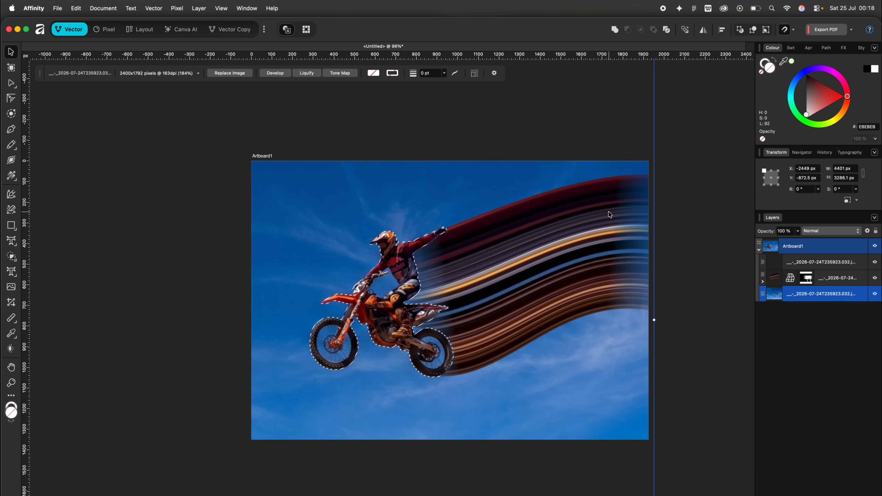
pyautogui.click(475, 256)
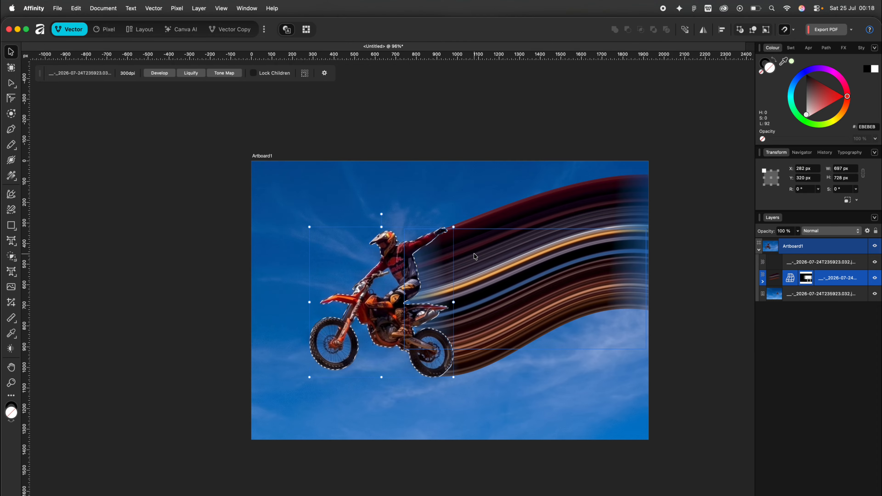
pyautogui.click(366, 305)
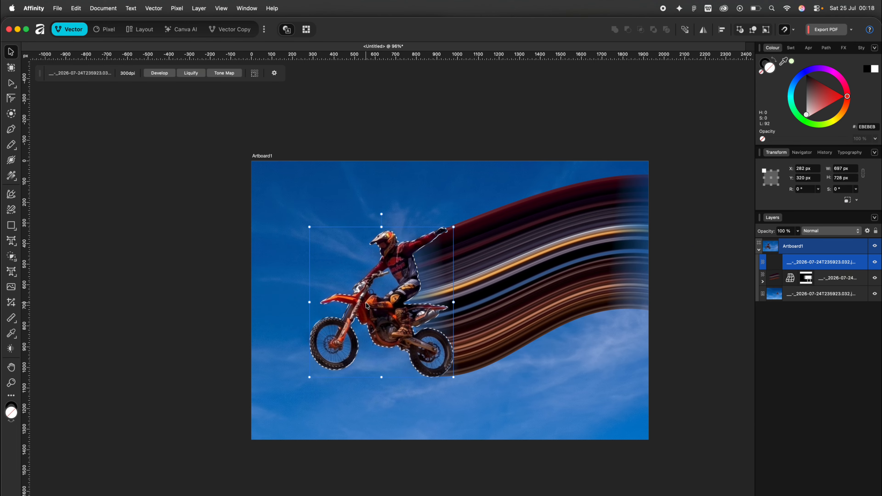
pyautogui.scroll(-1, 369, 279)
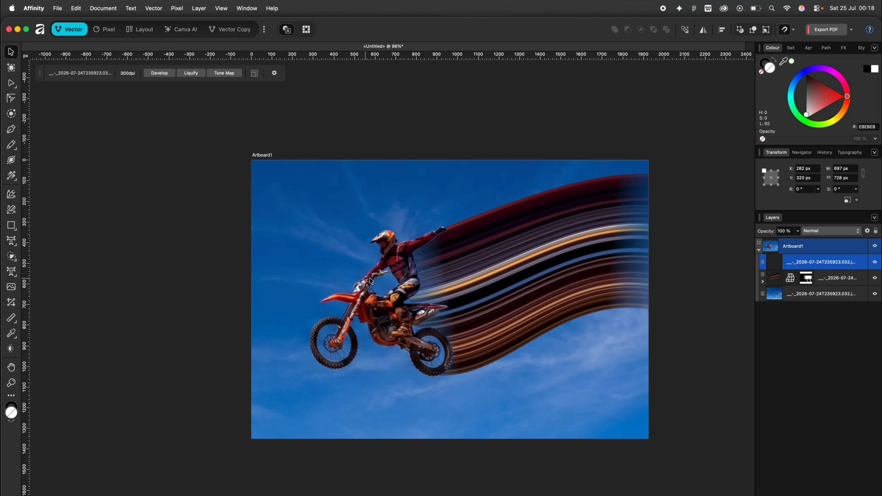
# Step: Reopen the streaks' Mesh Warp, move the upper-left corner slightly down onto the rider's torso, and curve the mesh's left edge toward the bike's centre
pyautogui.click(523, 315)
pyautogui.click(790, 278)
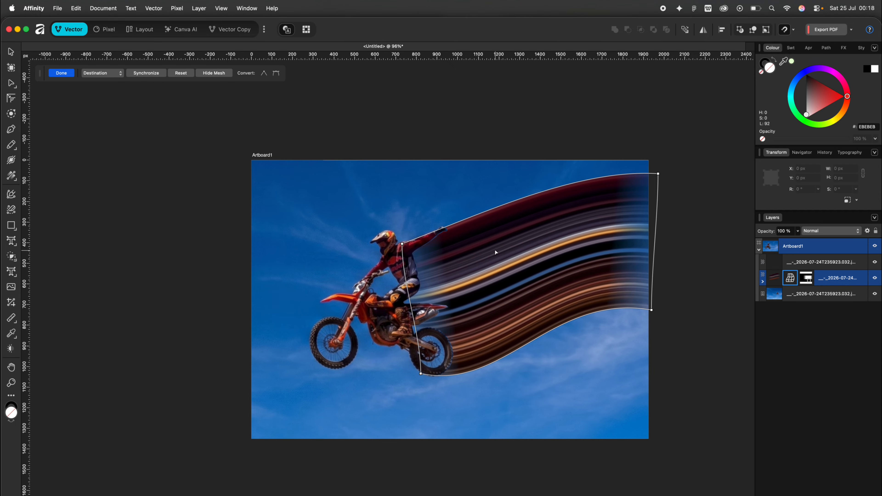
pyautogui.moveTo(402, 244); pyautogui.dragTo(393, 249)
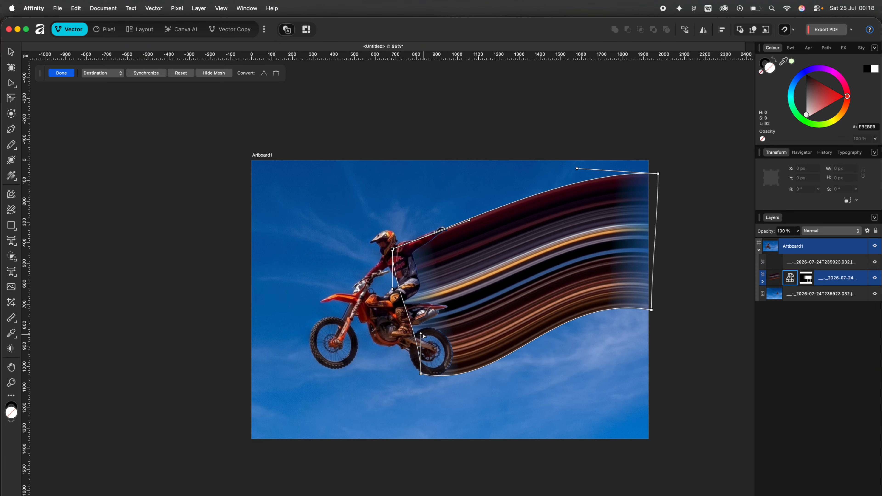
pyautogui.moveTo(422, 334); pyautogui.dragTo(392, 322)
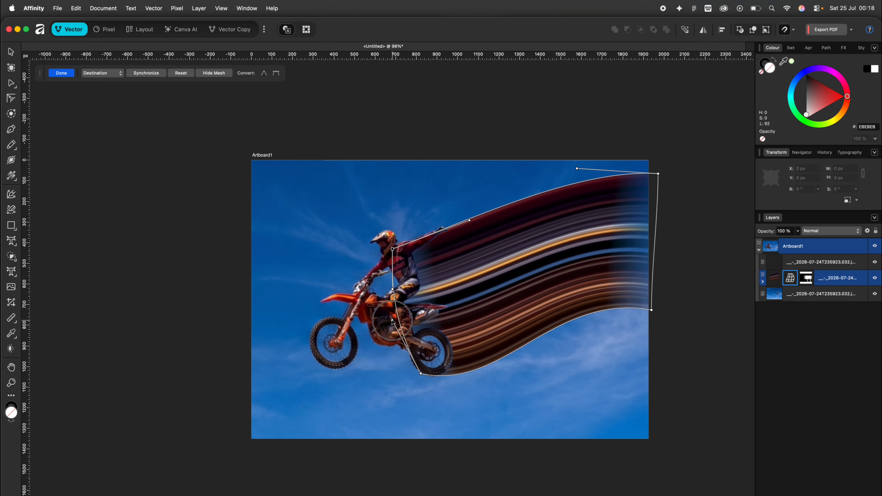
# Step: Move the mesh's upper-right corner to the artboard's lower-right corner to twist the streaks, and bow the crossing edge up and outward from the rider's shoulder
pyautogui.scroll(-3, 600, 208)
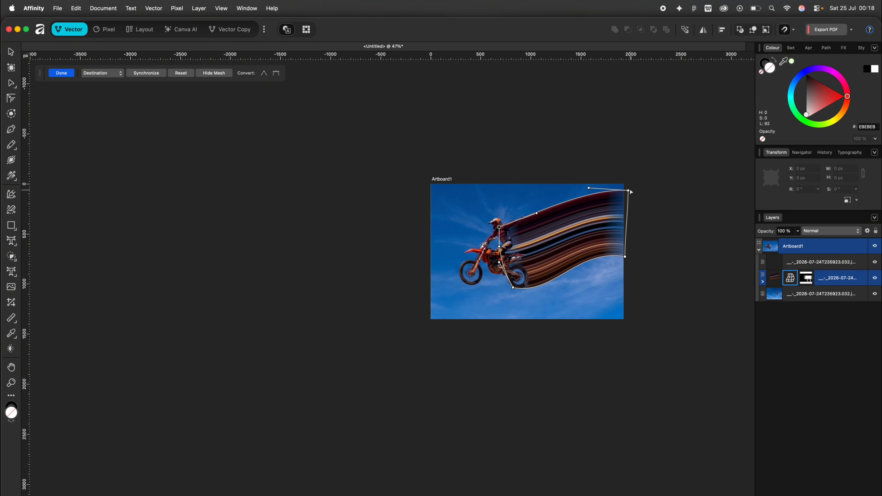
pyautogui.moveTo(628, 190); pyautogui.dragTo(627, 323)
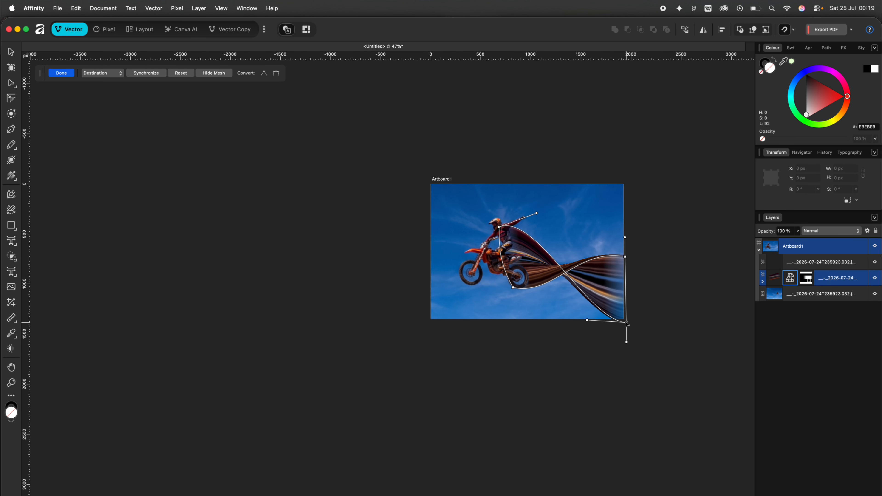
pyautogui.scroll(5, 611, 284)
pyautogui.scroll(10, 612, 284)
pyautogui.hscroll(-5, 612, 284)
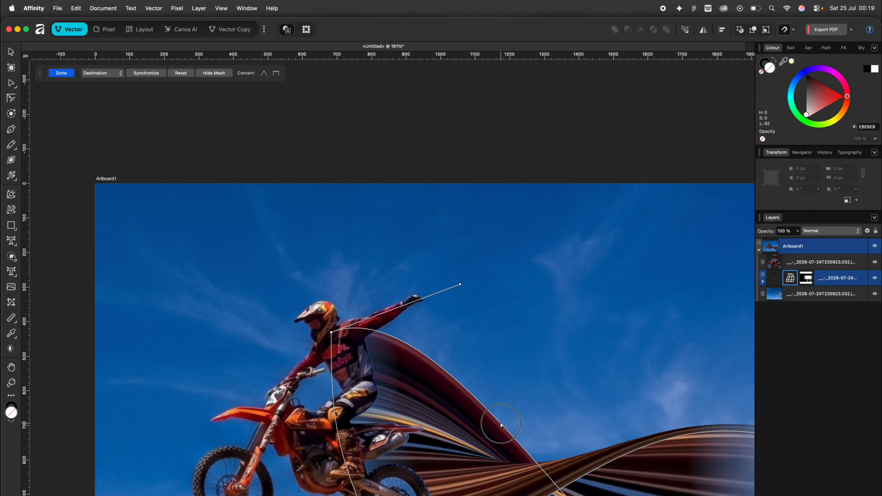
pyautogui.moveTo(501, 424)
pyautogui.mouseDown()
pyautogui.moveTo(516, 319)
pyautogui.moveTo(543, 391)
pyautogui.mouseUp()
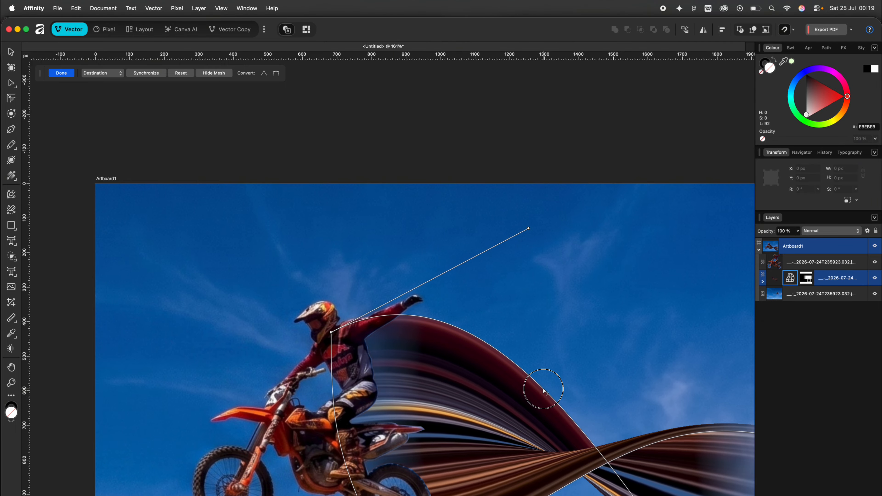
pyautogui.scroll(-3, 543, 391)
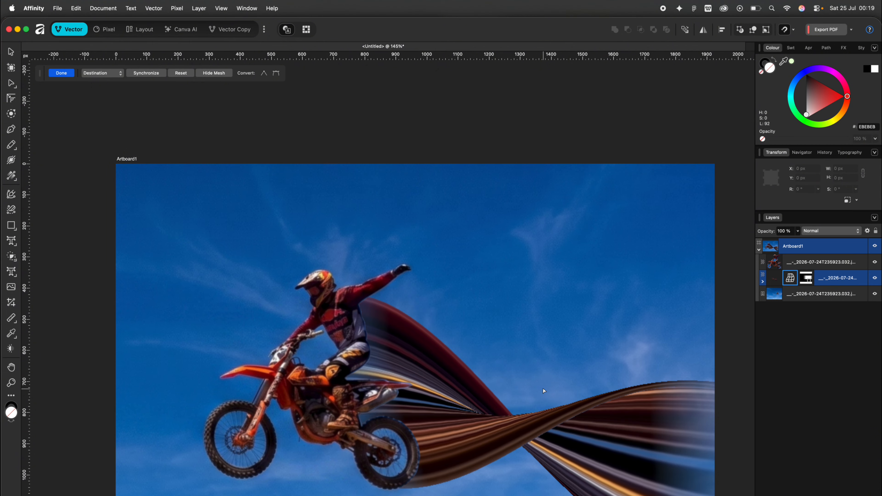
pyautogui.scroll(-1, 544, 390)
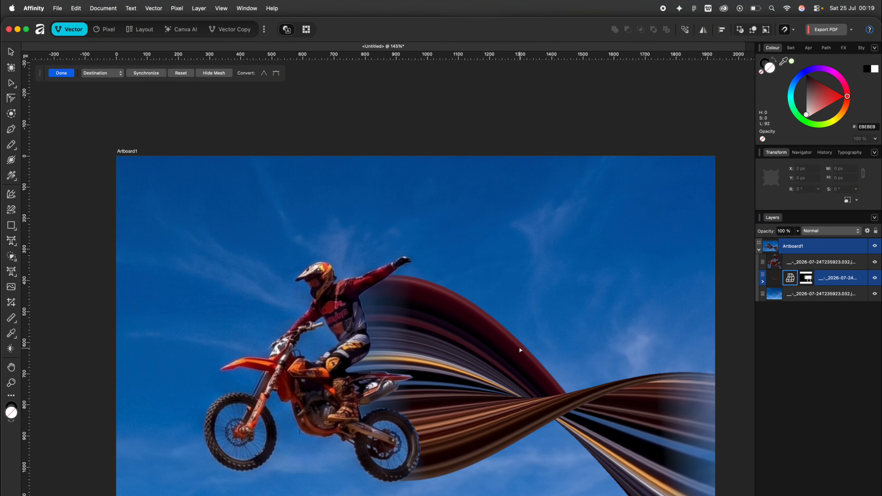
pyautogui.scroll(-5, 545, 369)
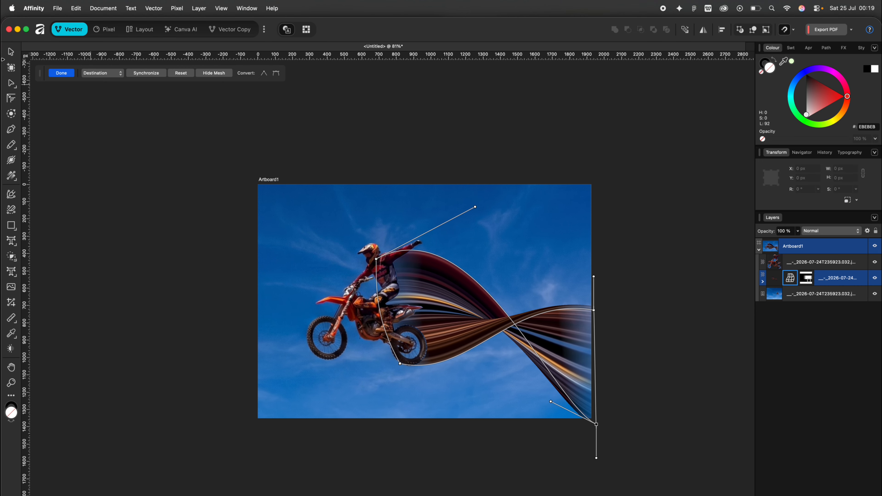
pyautogui.click(11, 51)
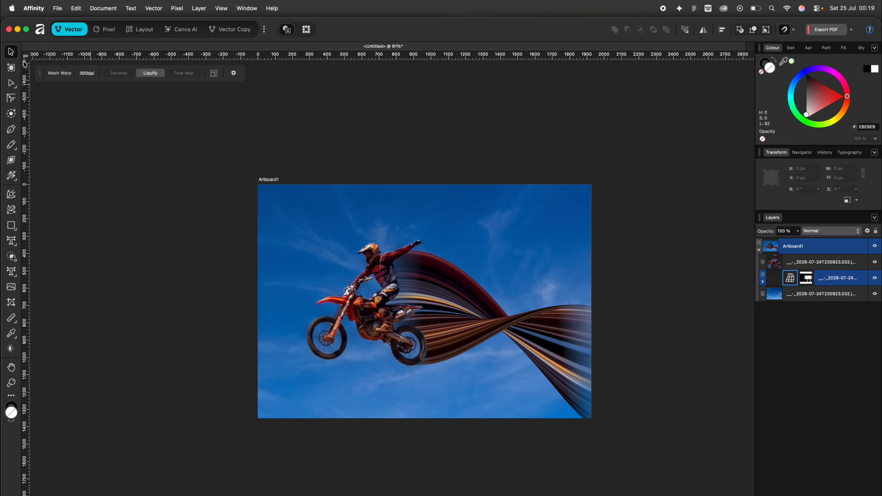
# Step: Add an HSL adjustment and nest it inside the streak layer so it affects only the streaks
pyautogui.scroll(3, 442, 334)
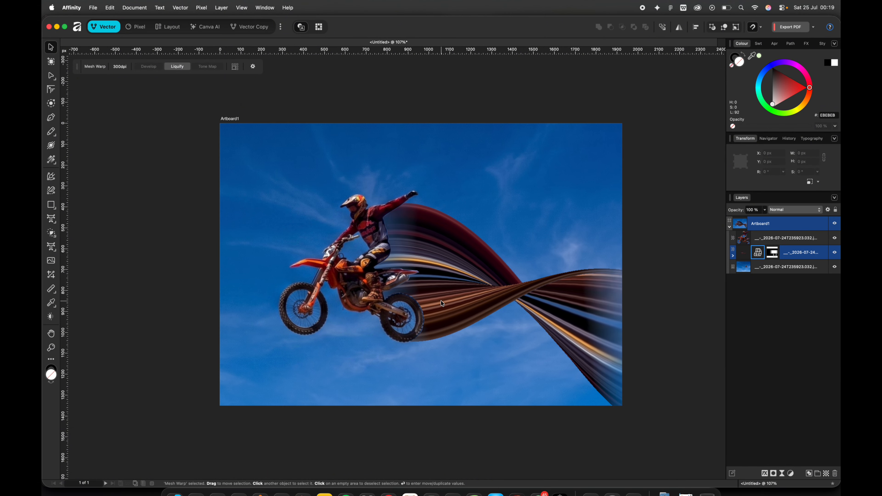
pyautogui.click(442, 303)
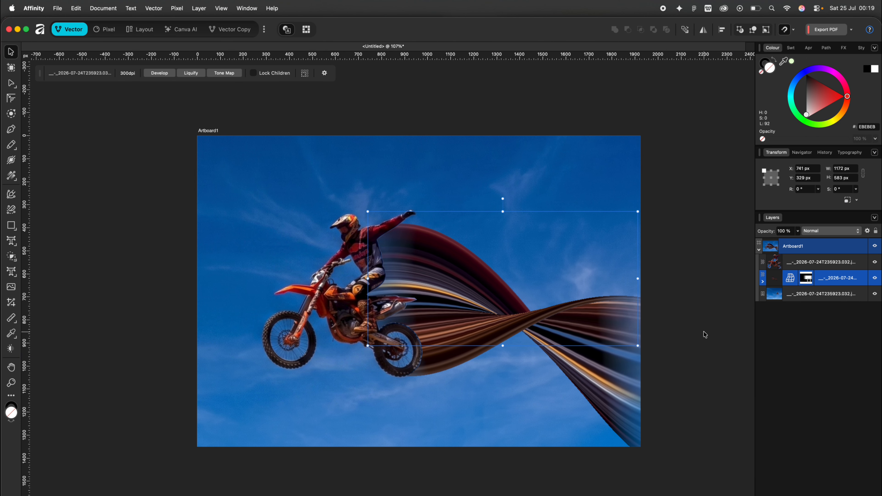
pyautogui.click(811, 495)
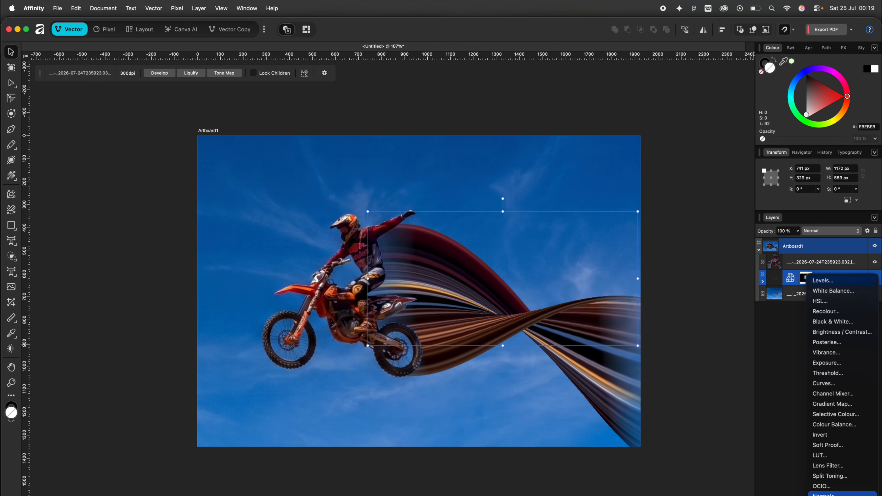
pyautogui.click(792, 460)
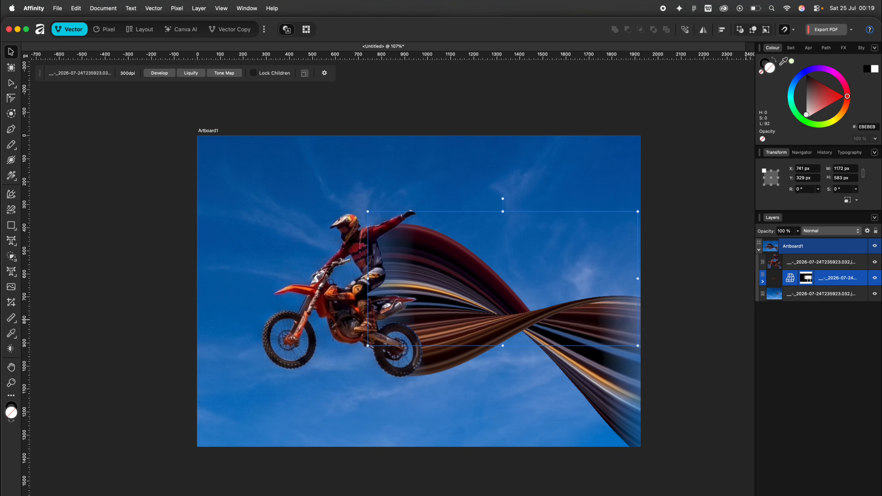
pyautogui.click(811, 495)
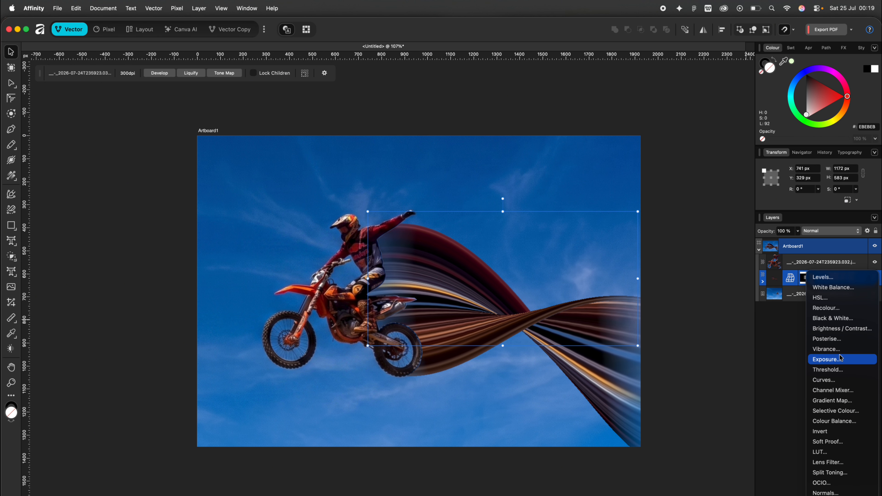
pyautogui.click(832, 299)
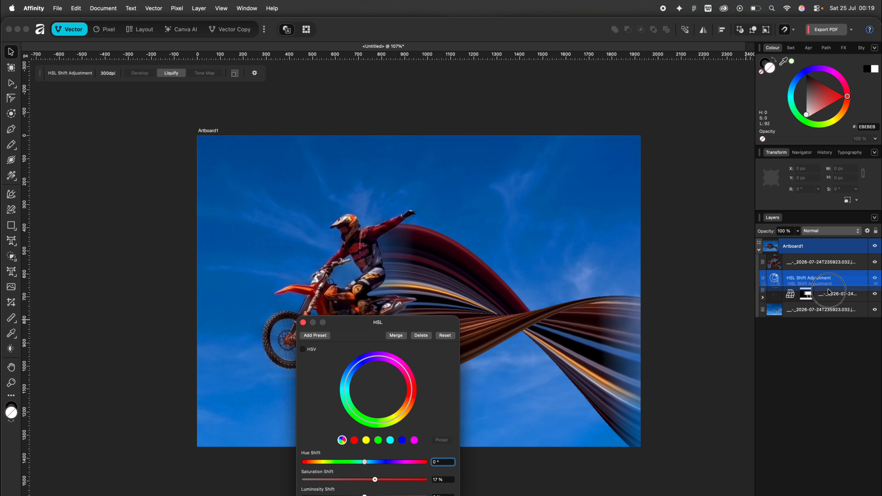
pyautogui.moveTo(827, 278); pyautogui.dragTo(829, 295)
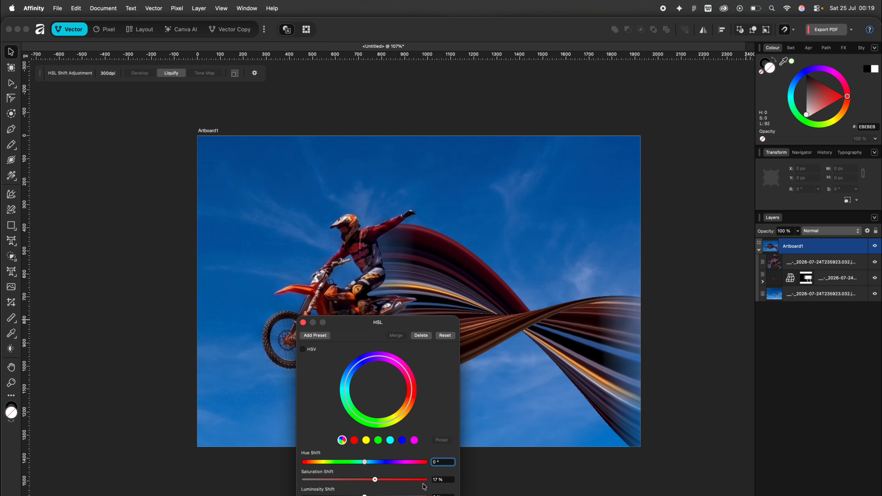
# Step: Strongly raise the HSL adjustment's Saturation Shift and slightly lower its Luminosity Shift for the streaks, allowing Chrome's local-network access request
pyautogui.click(394, 480)
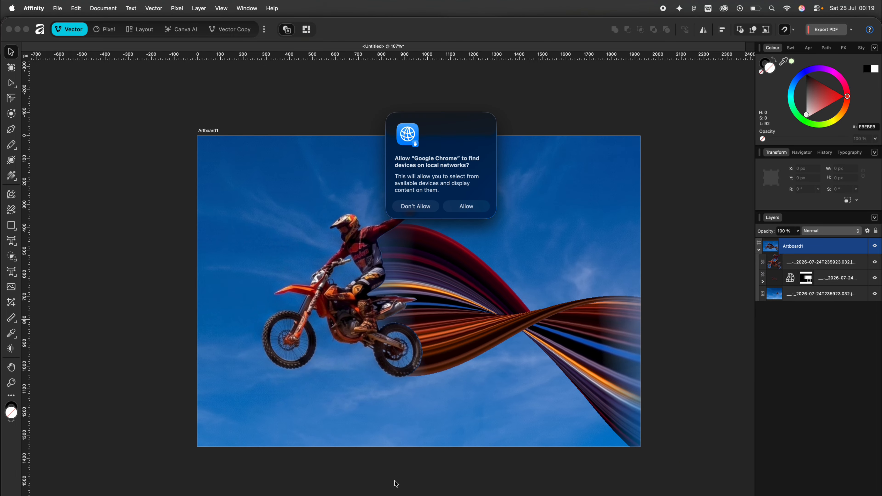
pyautogui.click(466, 206)
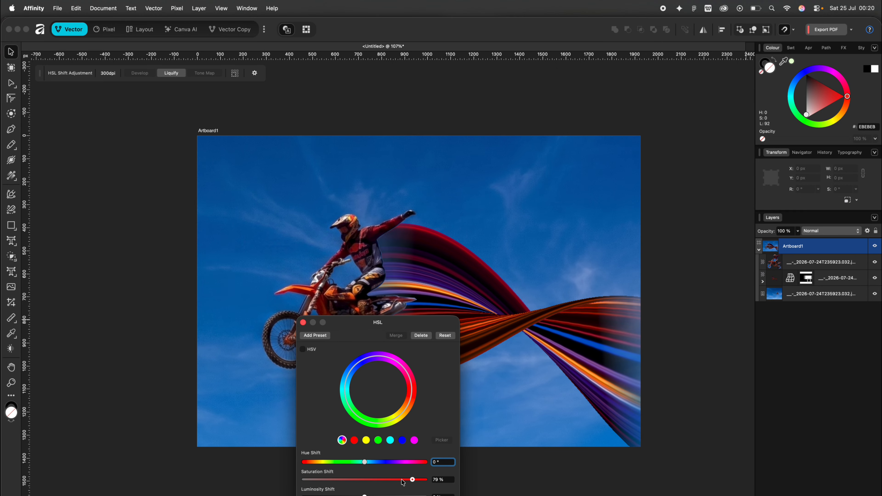
pyautogui.moveTo(403, 482); pyautogui.dragTo(351, 495)
pyautogui.click(375, 495)
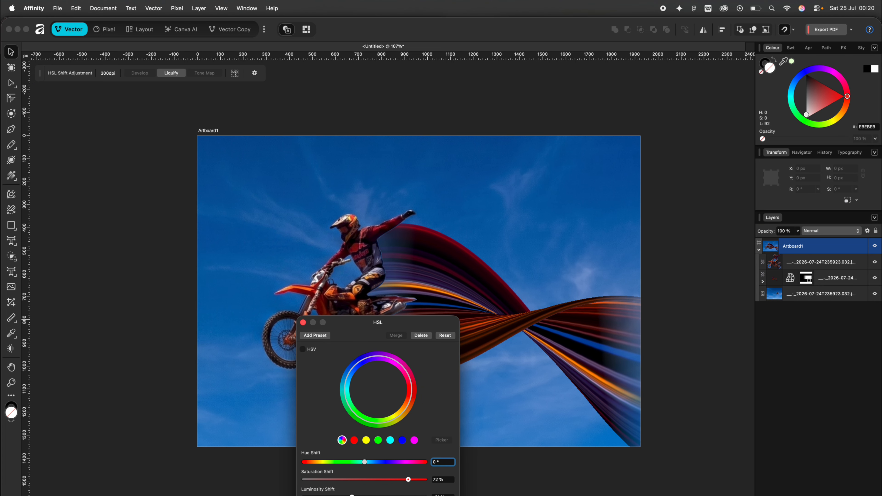
pyautogui.click(415, 480)
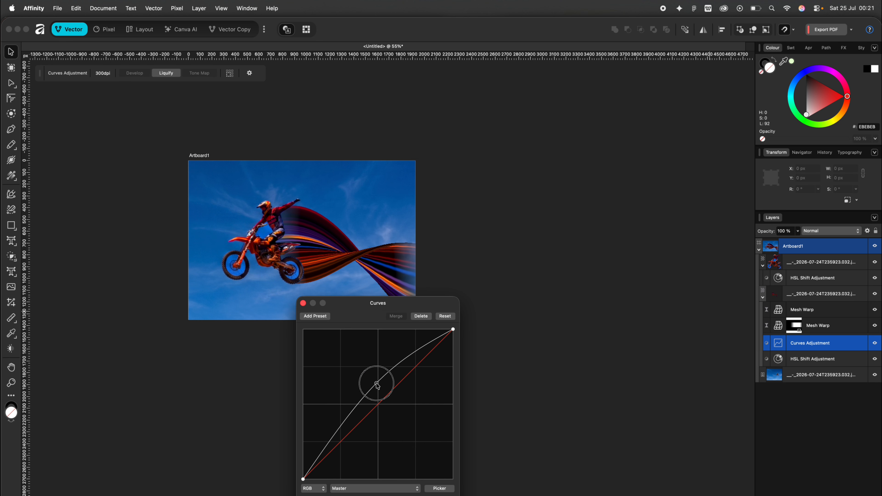
# Step: Bow the streaks' Curves adjustment upward at the midtones to brighten them, and close the adjustment
pyautogui.moveTo(368, 375)
pyautogui.mouseDown()
pyautogui.moveTo(378, 389)
pyautogui.moveTo(362, 362)
pyautogui.moveTo(389, 405)
pyautogui.moveTo(367, 382)
pyautogui.mouseUp()
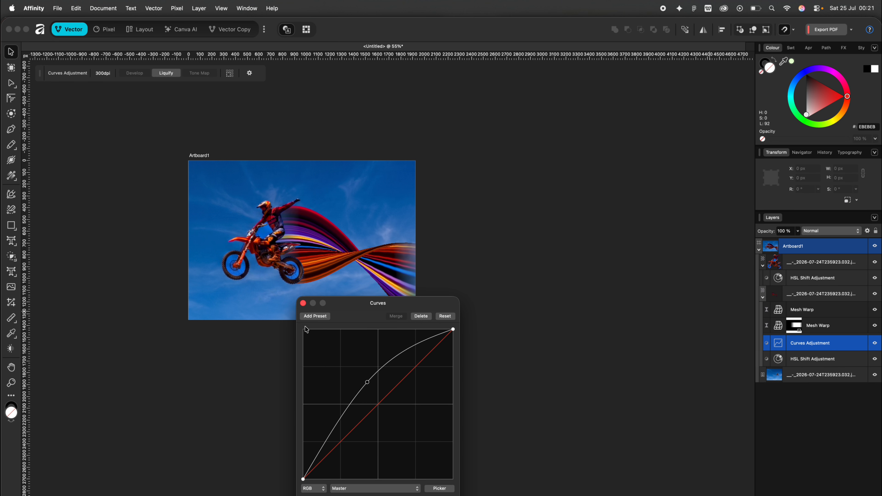
pyautogui.click(302, 304)
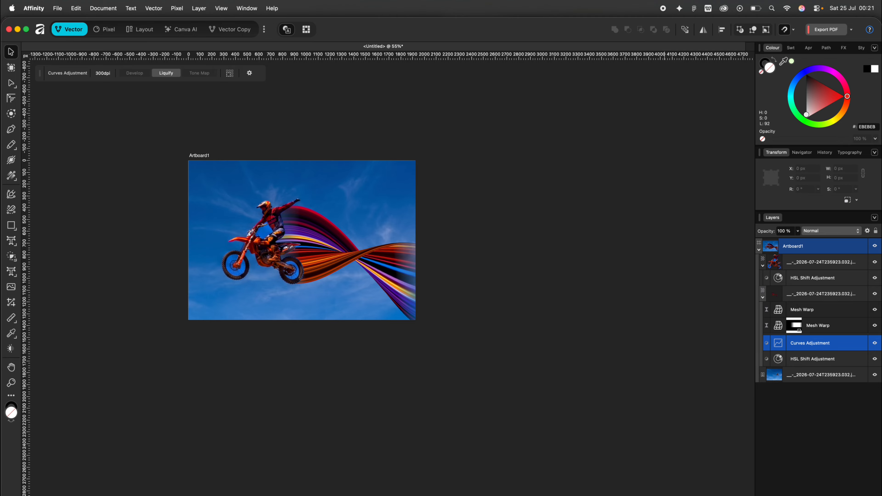
# Step: Examine the finished rider and twisted streaks up close and as a whole, and clear the layer selection
pyautogui.click(822, 494)
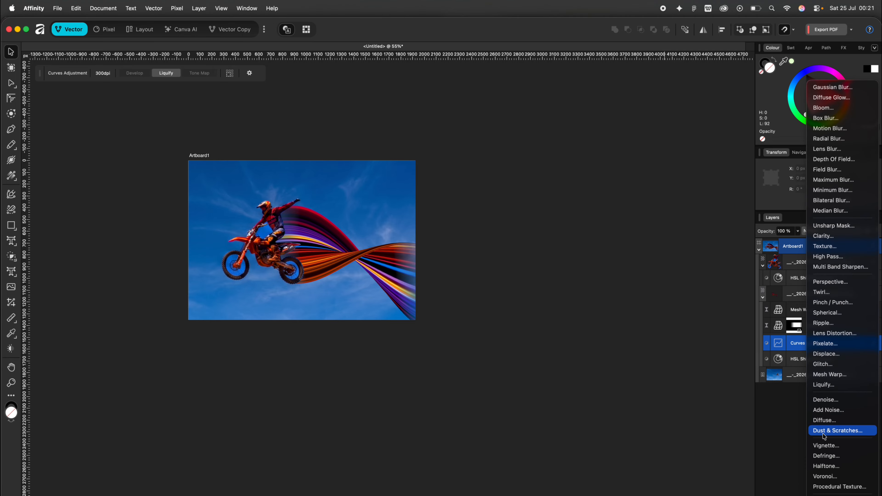
pyautogui.click(500, 237)
pyautogui.scroll(5, 265, 256)
pyautogui.scroll(4, 264, 257)
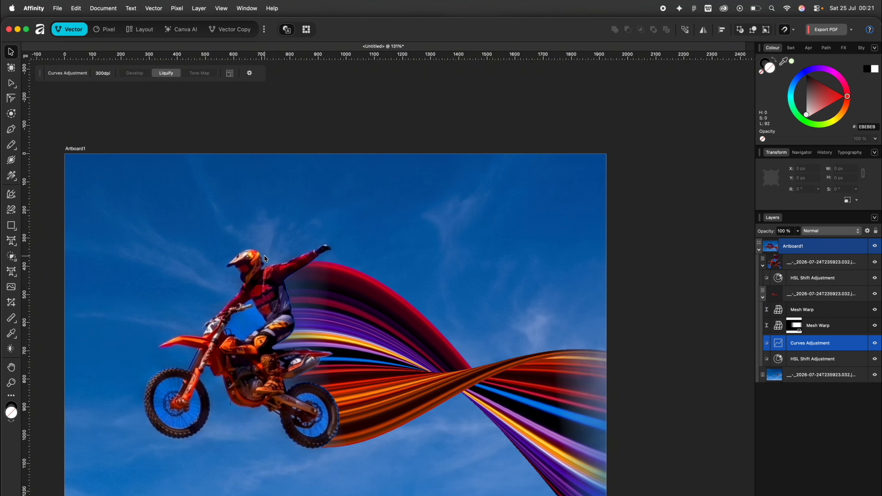
pyautogui.scroll(-4, 264, 255)
pyautogui.scroll(1, 268, 259)
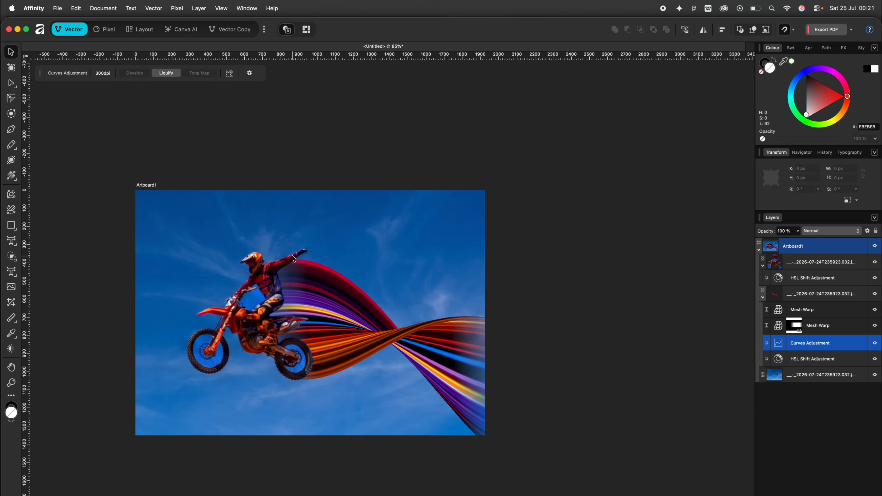
pyautogui.click(552, 325)
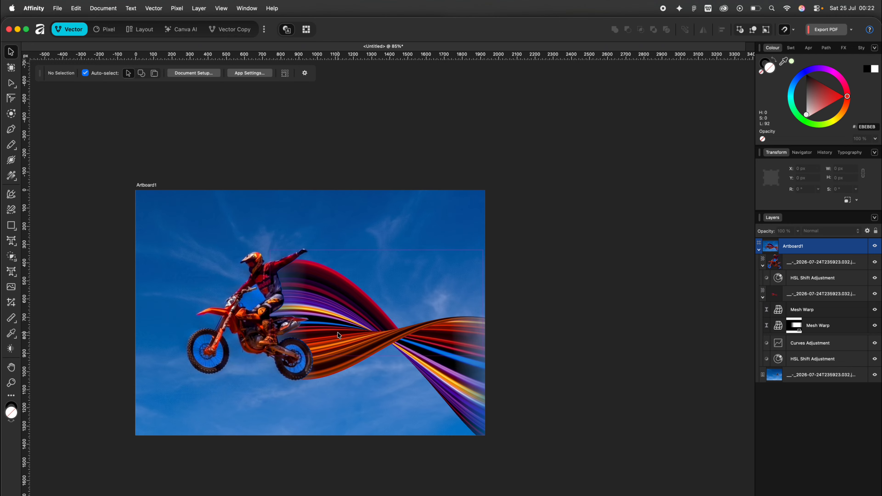
# Step: Inspect where the streaks meet the rider's back and rear wheel, review the whole artboard, and leave the streak layer deselected
pyautogui.scroll(3, 339, 335)
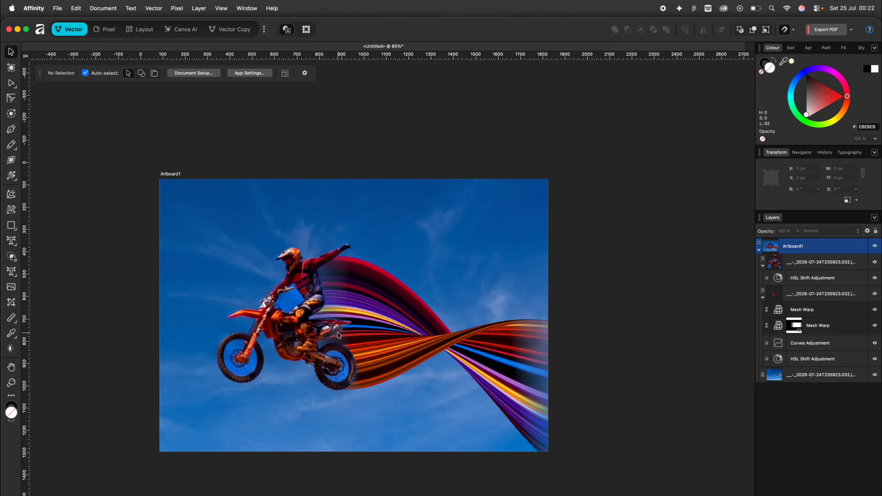
pyautogui.click(479, 360)
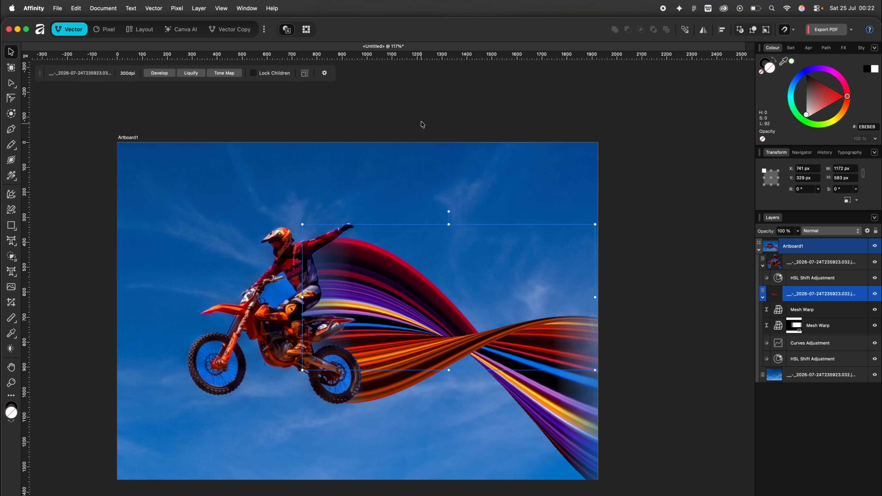
pyautogui.click(438, 100)
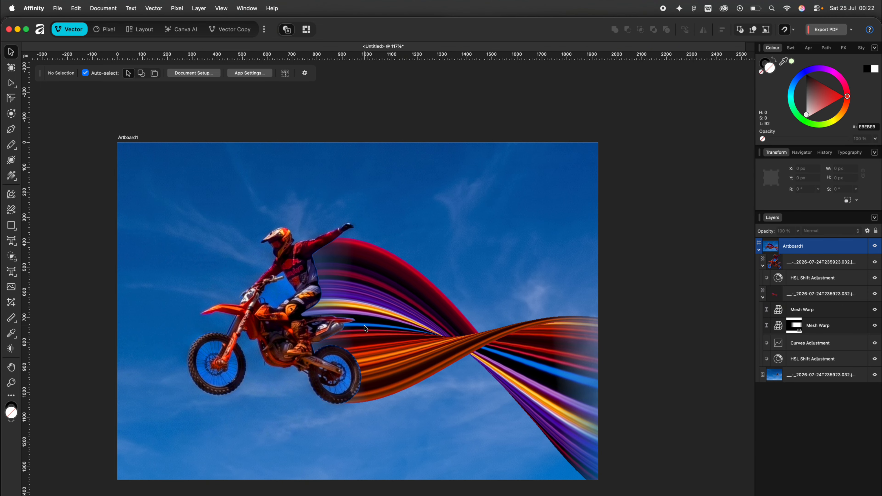
pyautogui.scroll(-2, 365, 329)
pyautogui.scroll(6, 365, 328)
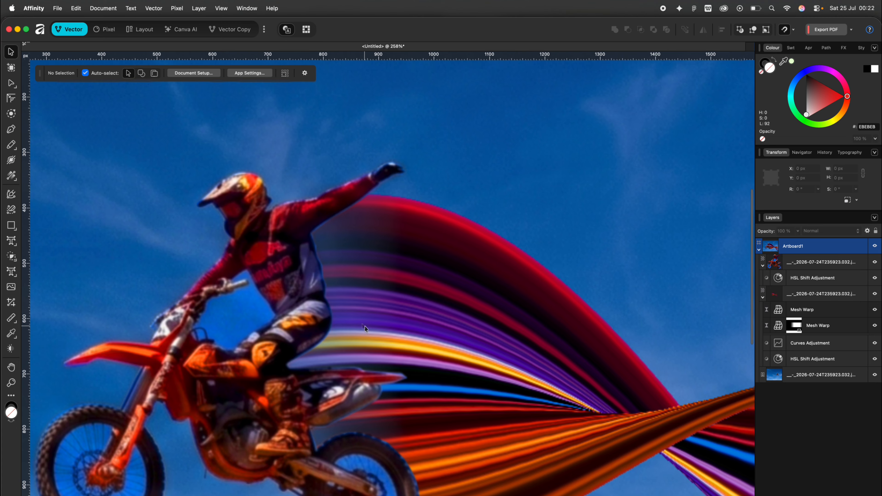
pyautogui.scroll(3, 365, 329)
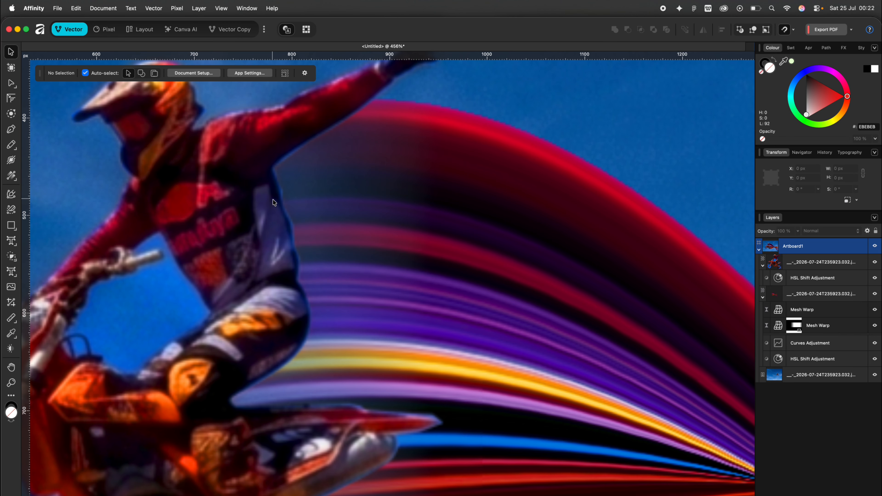
pyautogui.scroll(-6, 315, 331)
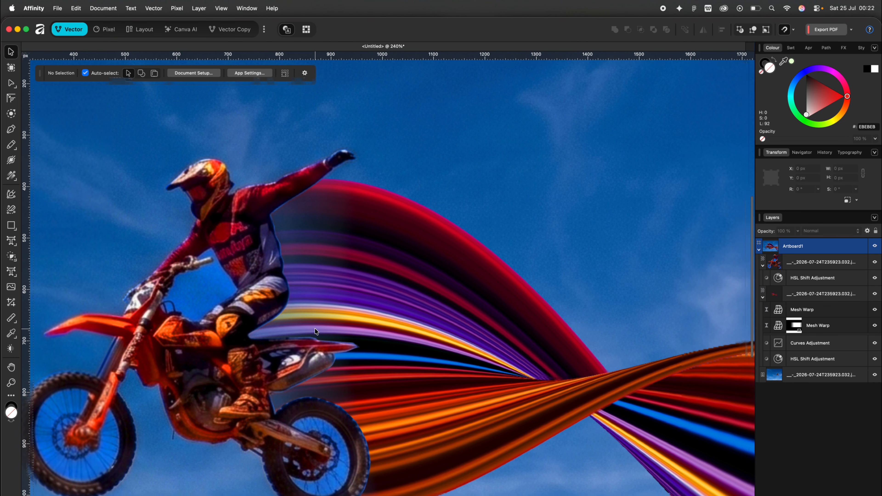
pyautogui.scroll(-2, 315, 331)
pyautogui.hscroll(-1, 315, 332)
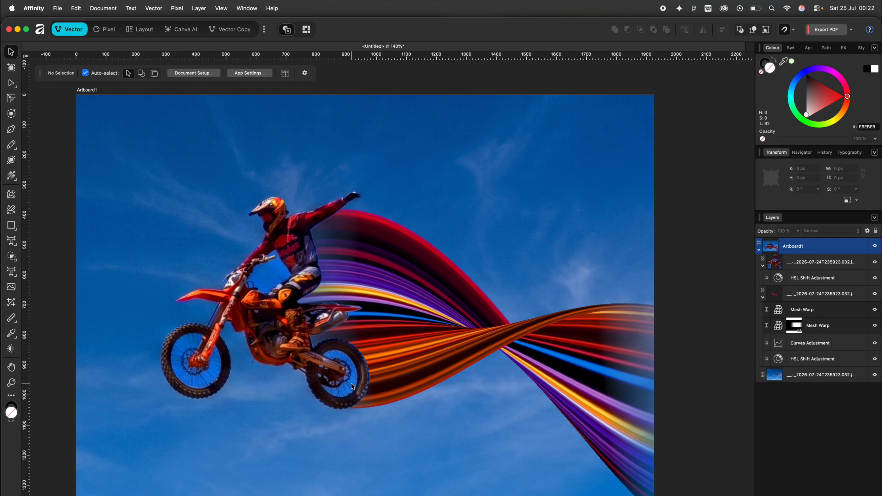
pyautogui.click(443, 324)
pyautogui.scroll(-2, 443, 325)
pyautogui.hscroll(2, 444, 325)
pyautogui.scroll(-1, 443, 325)
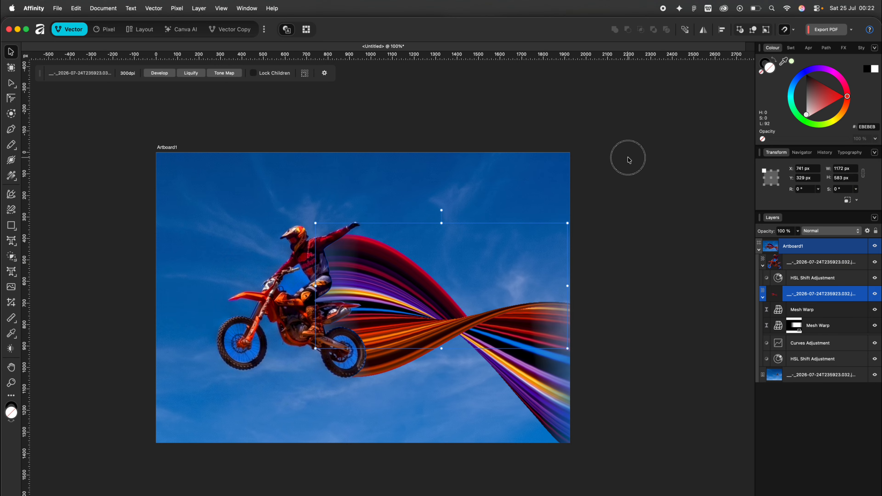
pyautogui.click(629, 160)
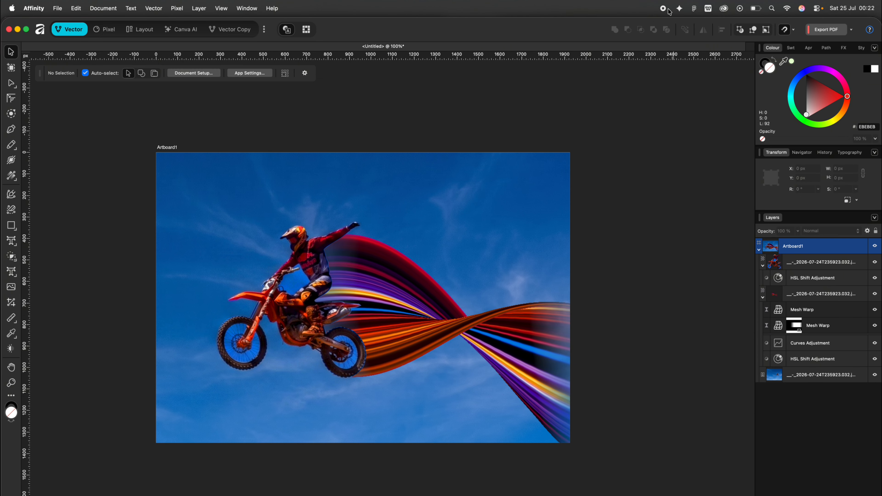